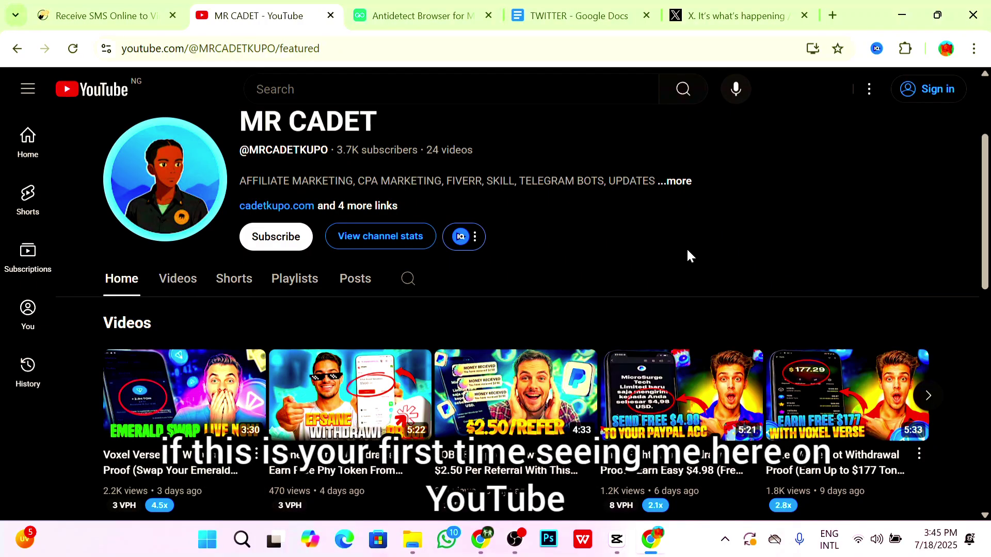
# - Read the MR CADET channel's full description and links, then close the dialog
pyautogui.scroll(2, 689, 256)
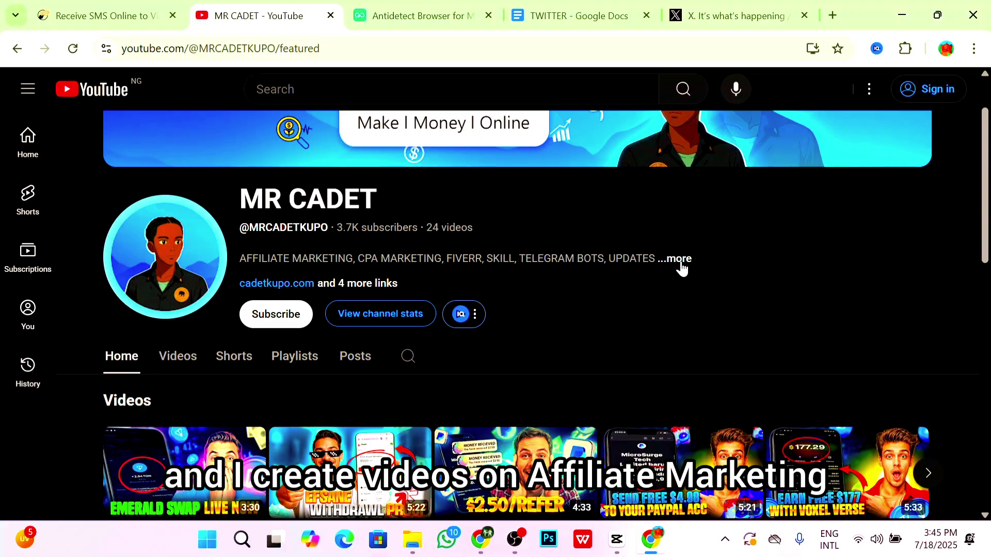
pyautogui.click(682, 259)
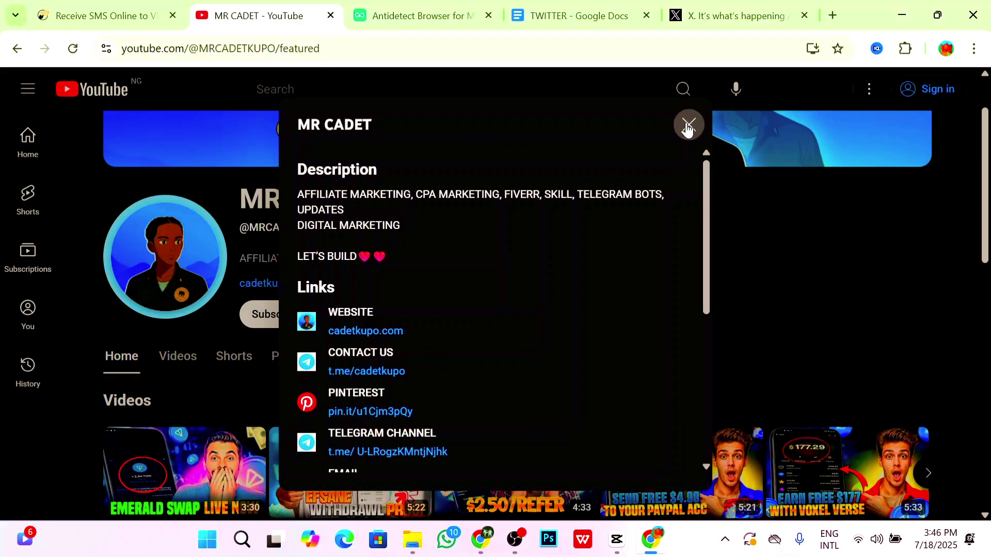
pyautogui.click(688, 124)
pyautogui.scroll(-3, 615, 310)
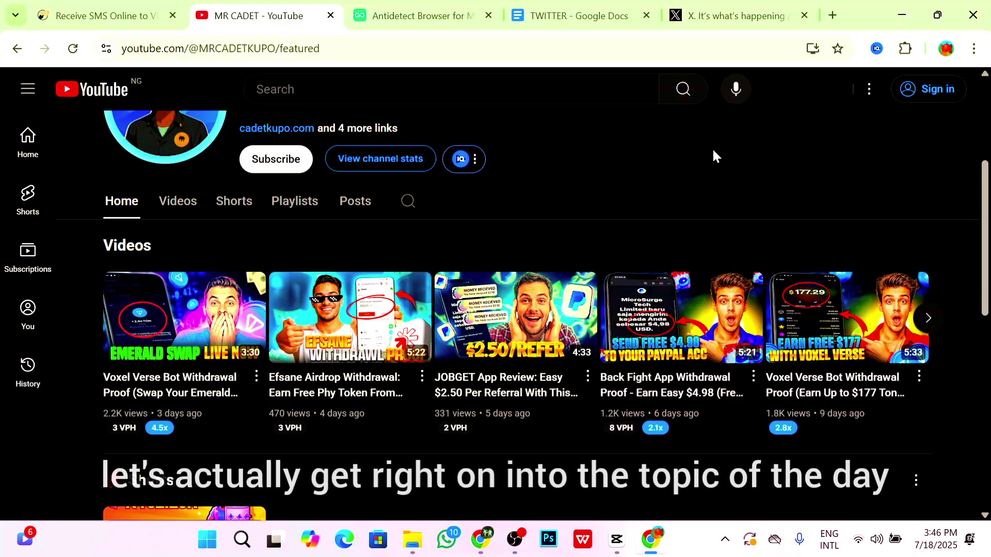
pyautogui.scroll(-10, 672, 234)
pyautogui.scroll(8, 616, 238)
pyautogui.scroll(5, 617, 237)
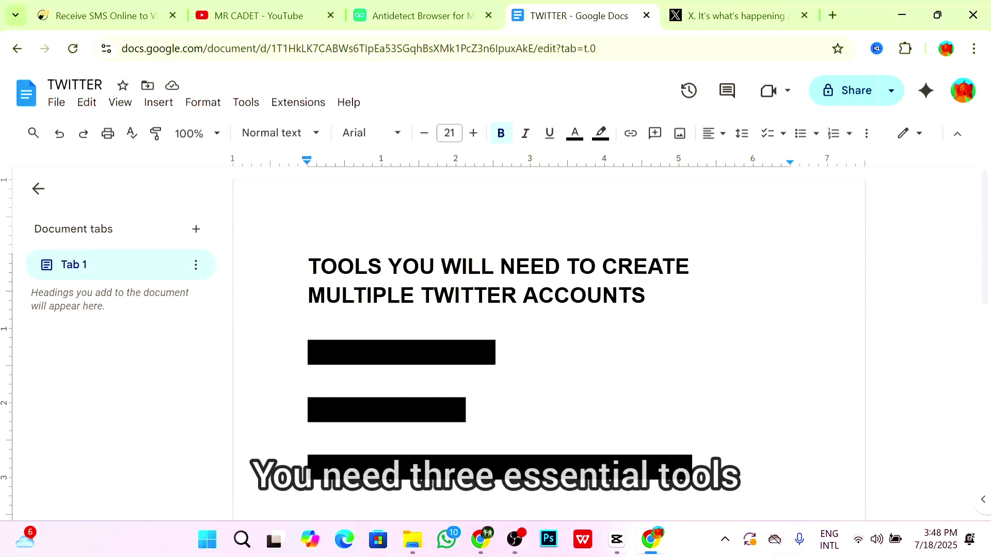
# - Set the EMAIL PROVIDER line's highlight colour to None so it reads as plain text
pyautogui.moveTo(308, 352); pyautogui.dragTo(494, 353)
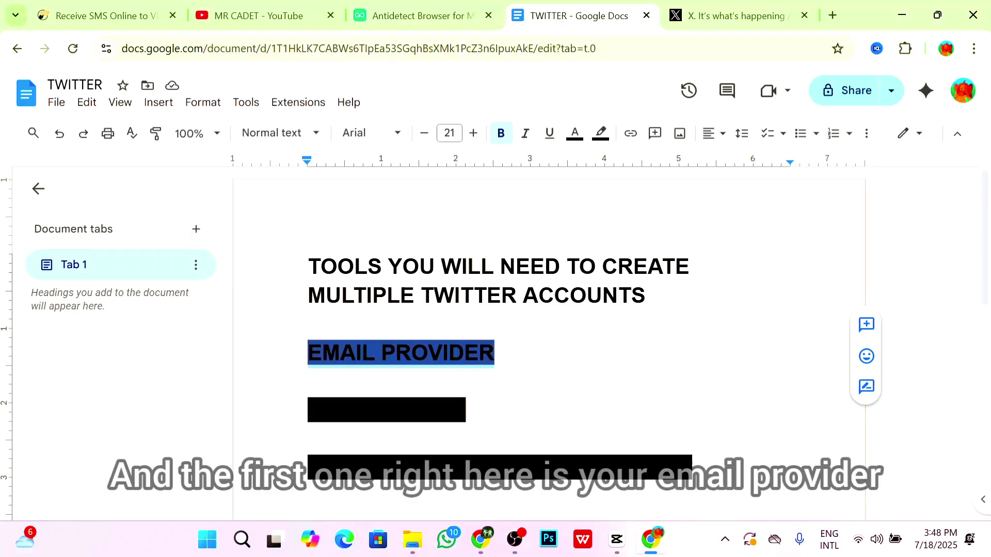
pyautogui.click(600, 133)
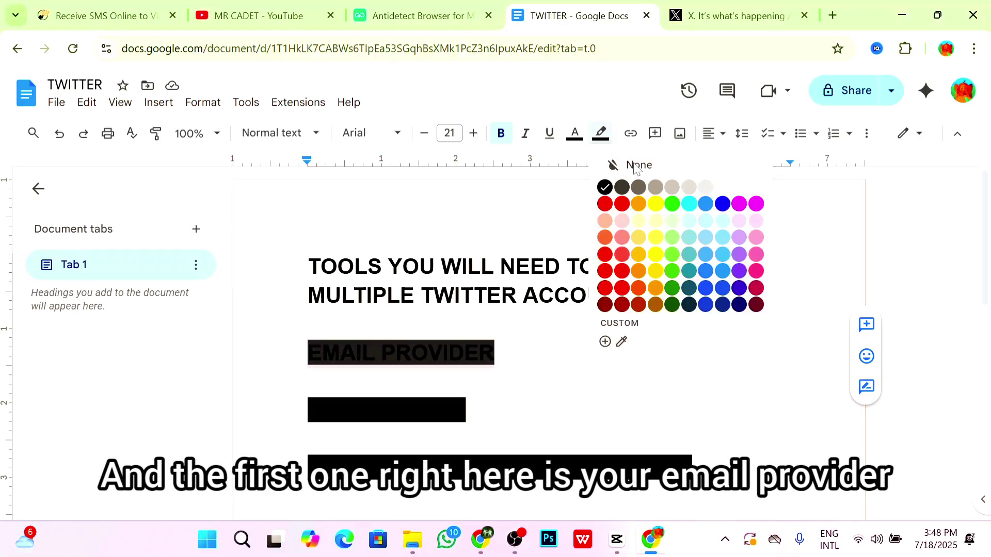
pyautogui.click(638, 165)
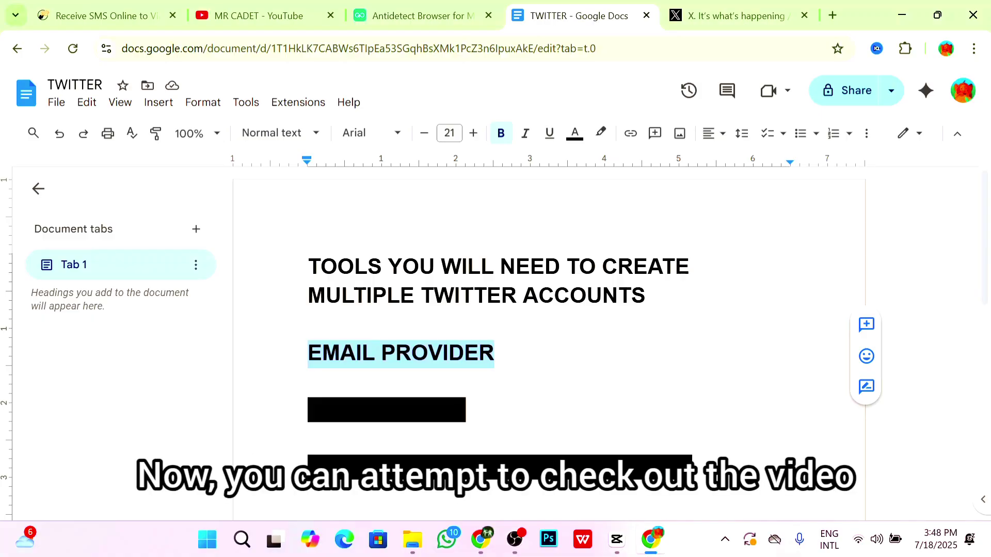
# - Browse the MR CADET Videos list down to the Gmail accounts video, then return to TWITTER
pyautogui.click(243, 18)
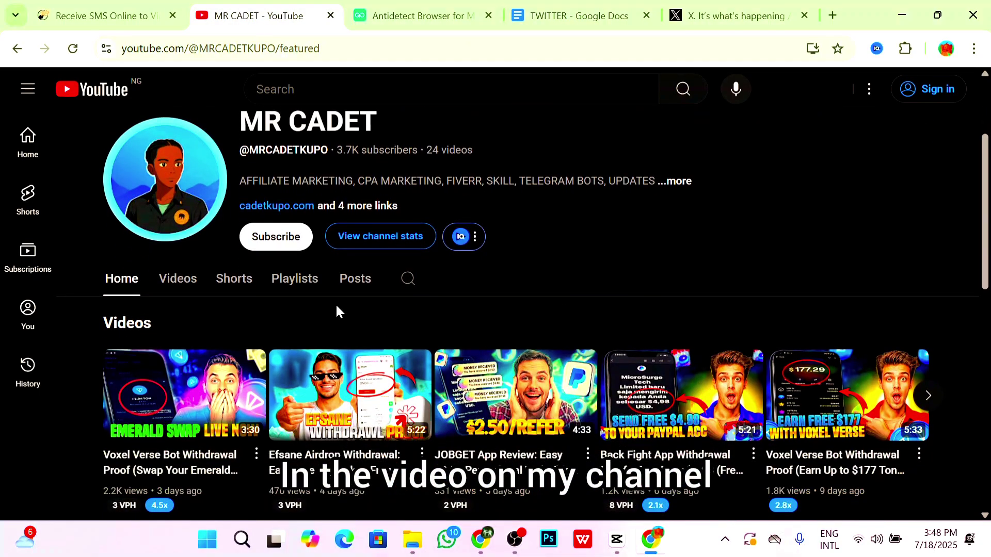
pyautogui.click(181, 284)
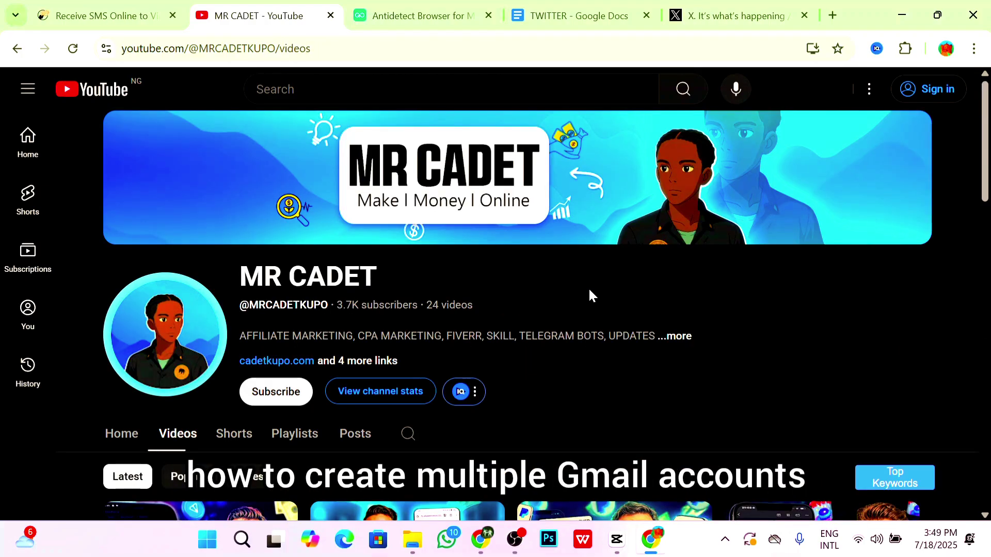
pyautogui.scroll(-5, 593, 294)
pyautogui.scroll(-3, 604, 303)
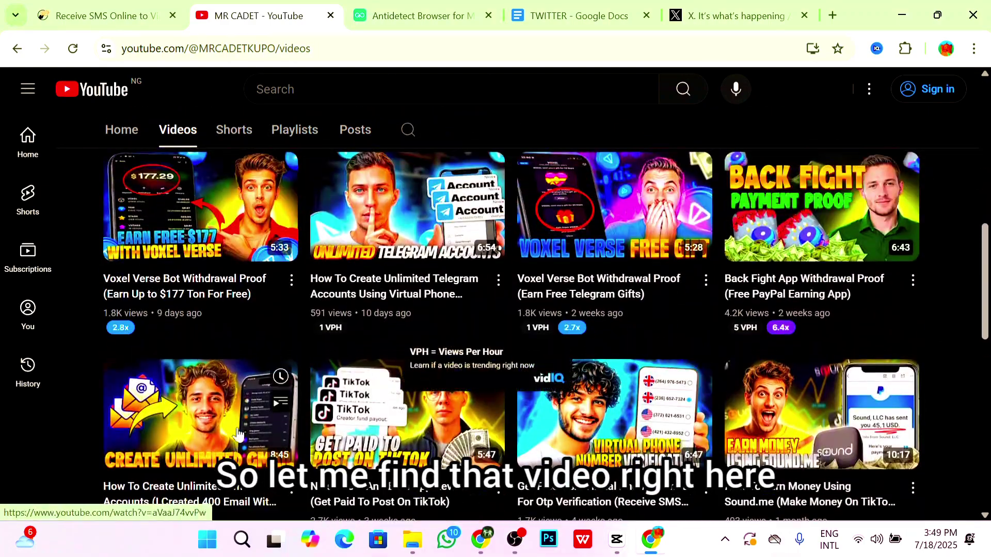
pyautogui.click(578, 16)
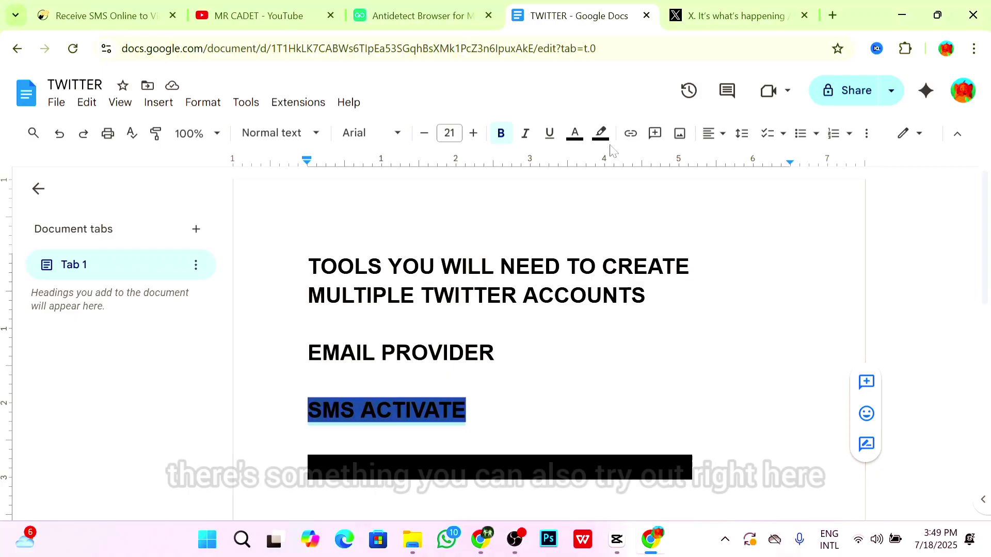
# - Clear SMS ACTIVATE's black highlight to None, then switch to the sms-activate.io tab
pyautogui.click(600, 134)
pyautogui.click(634, 165)
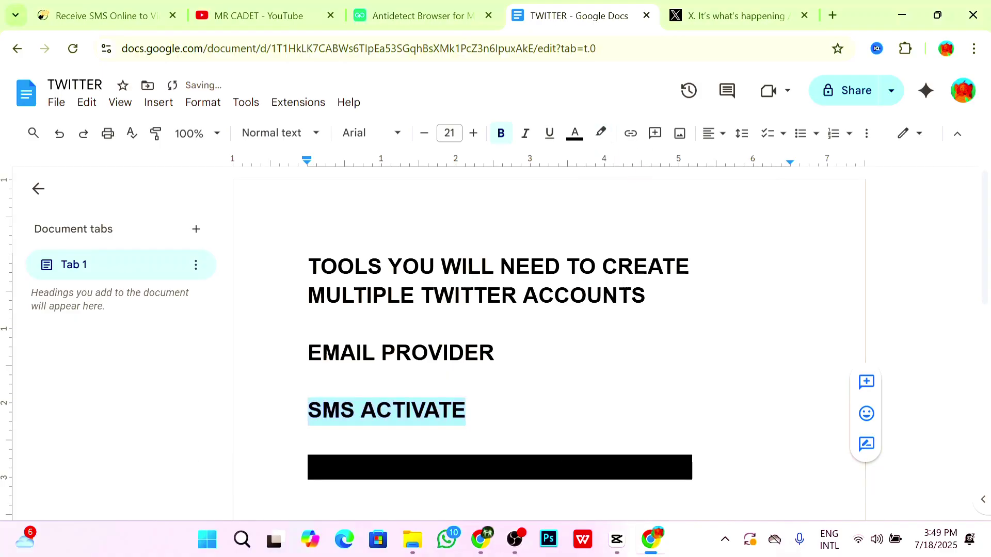
pyautogui.click(554, 295)
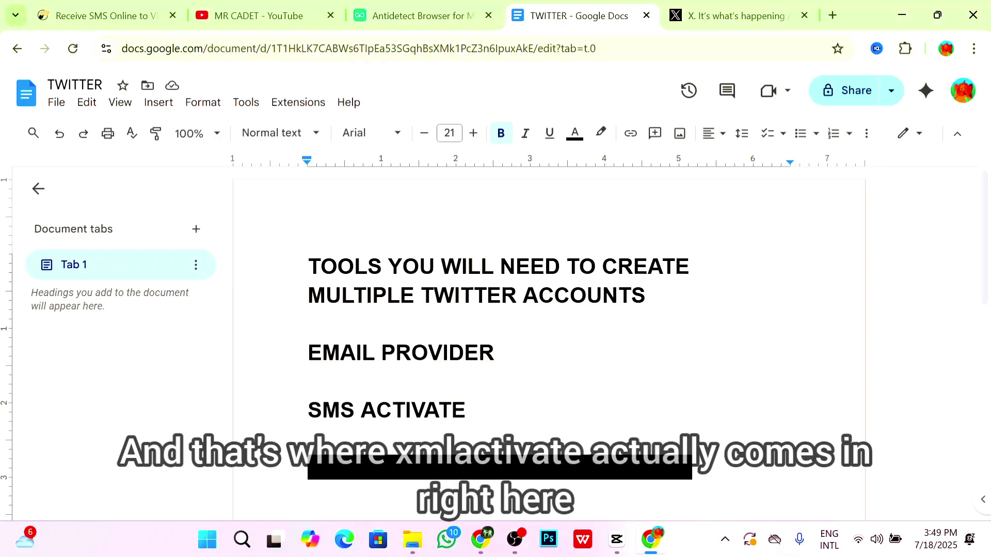
pyautogui.hotkey('ctrl', '1')
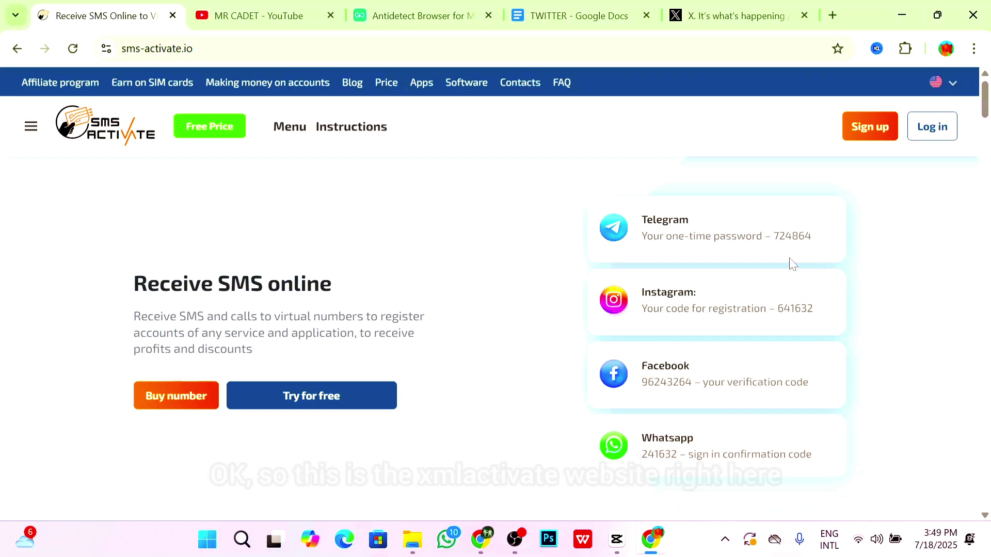
# - Scroll through the sms-activate.io Receive SMS online homepage and back up
pyautogui.scroll(-10, 553, 299)
pyautogui.scroll(10, 513, 300)
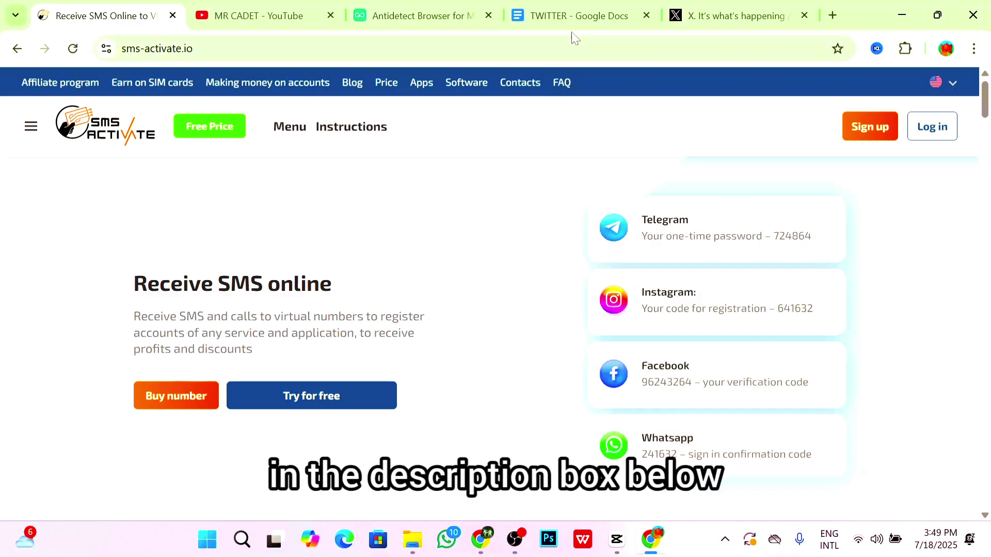
# - In the TWITTER document, set the GOLOGIN (MOST IMPORTANT TOOL) line's highlight to None
pyautogui.click(588, 2)
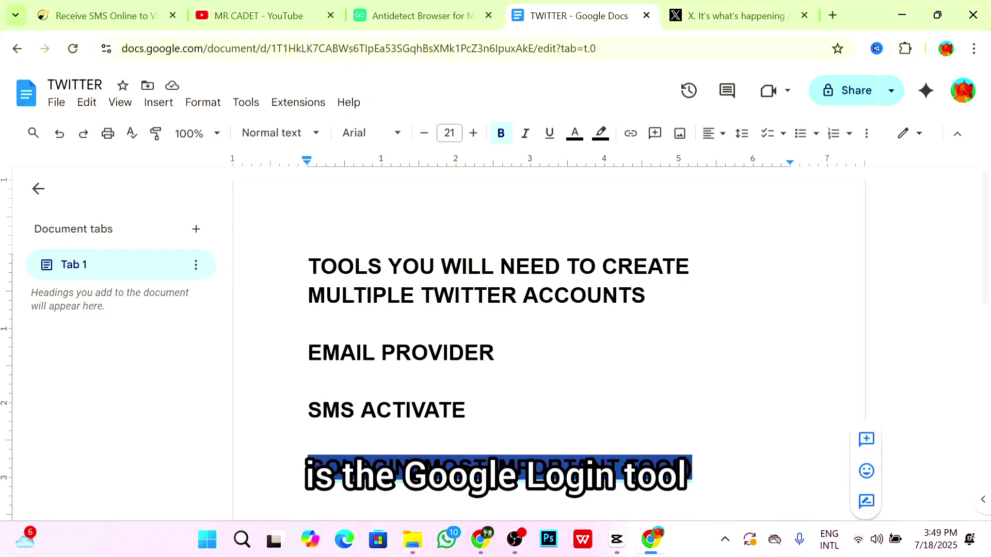
pyautogui.click(601, 133)
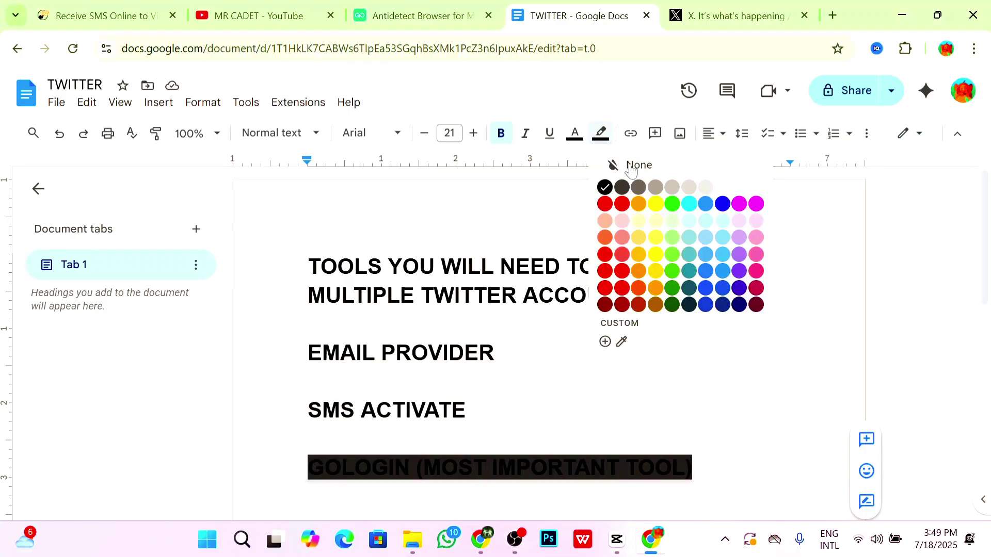
pyautogui.click(623, 165)
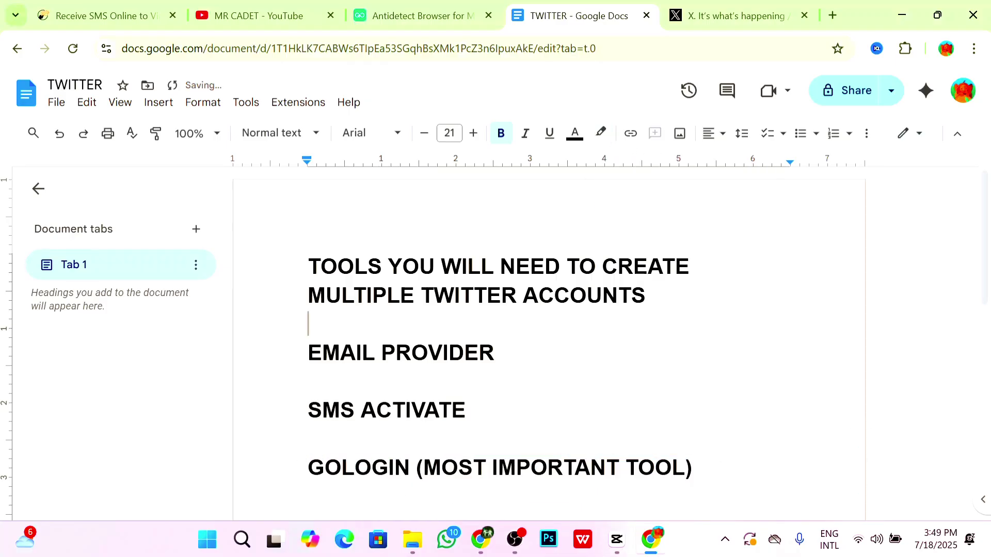
pyautogui.click(308, 324)
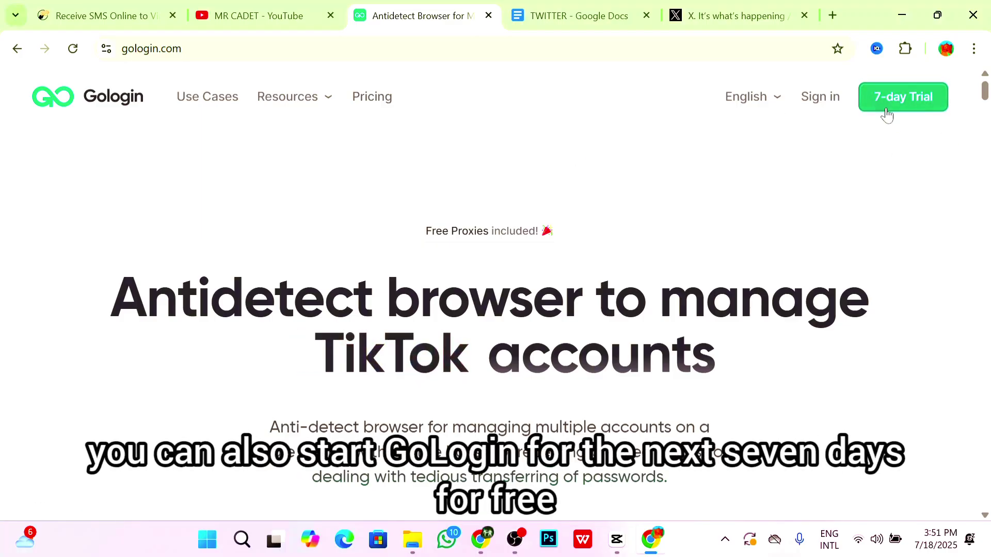
# - Review GoLogin's Professional to Custom plans ($24–$149/month), noting Professional's unique profiles
pyautogui.click(370, 98)
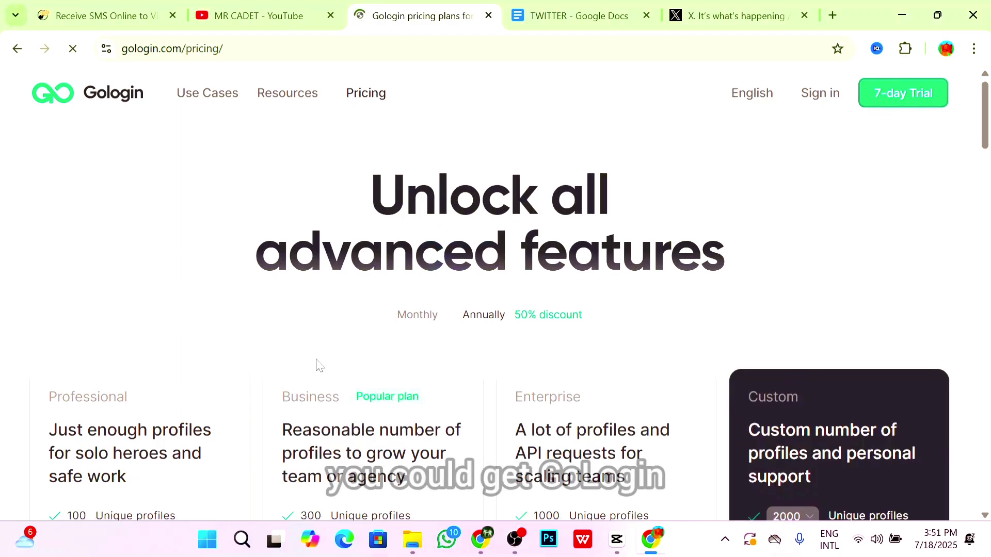
pyautogui.scroll(-3, 213, 366)
pyautogui.scroll(-5, 214, 366)
pyautogui.scroll(6, 188, 323)
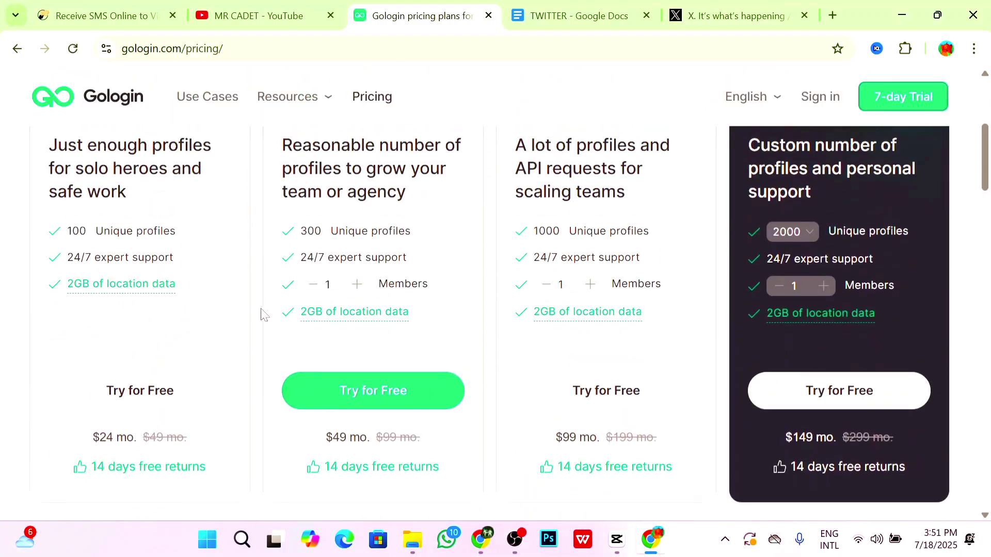
pyautogui.scroll(-4, 186, 287)
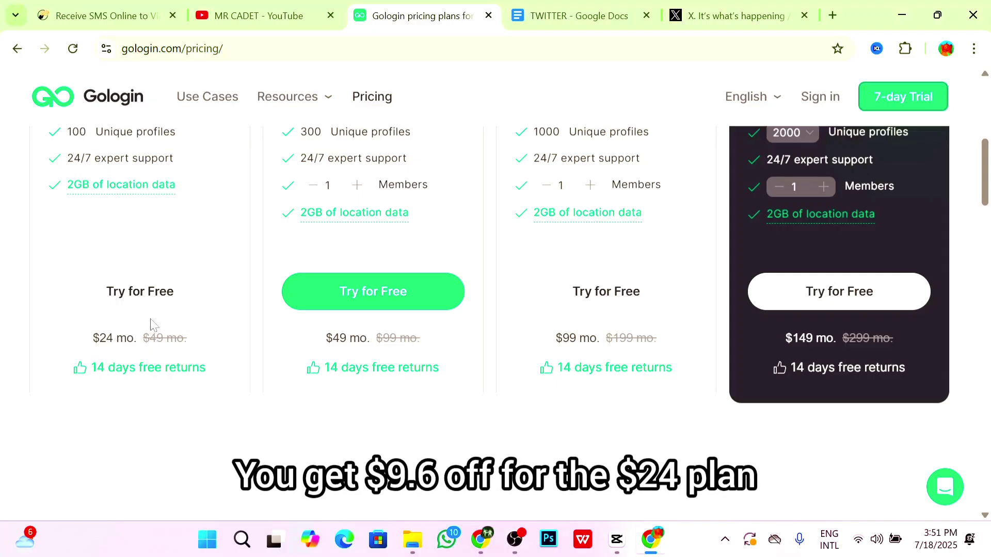
pyautogui.scroll(3, 176, 289)
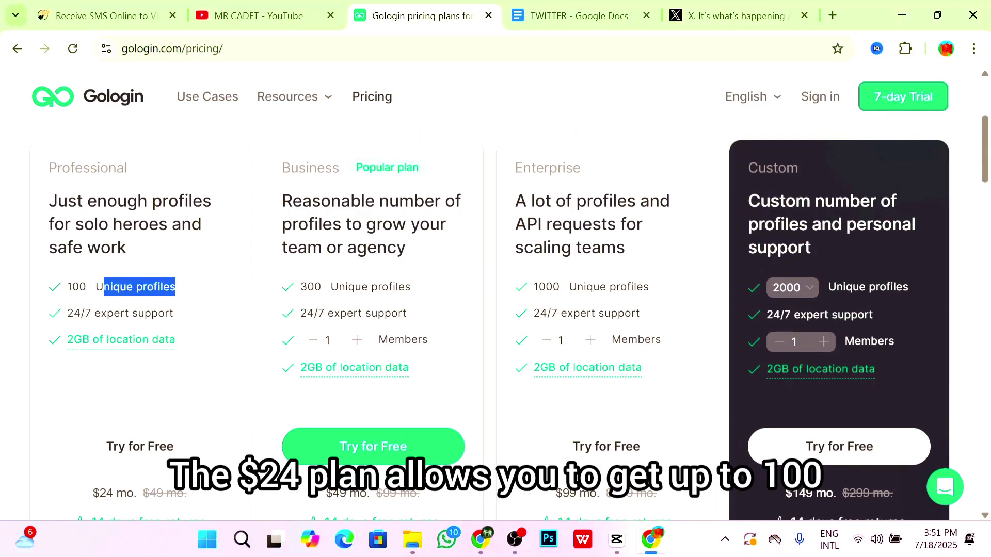
pyautogui.moveTo(95, 287); pyautogui.dragTo(176, 287)
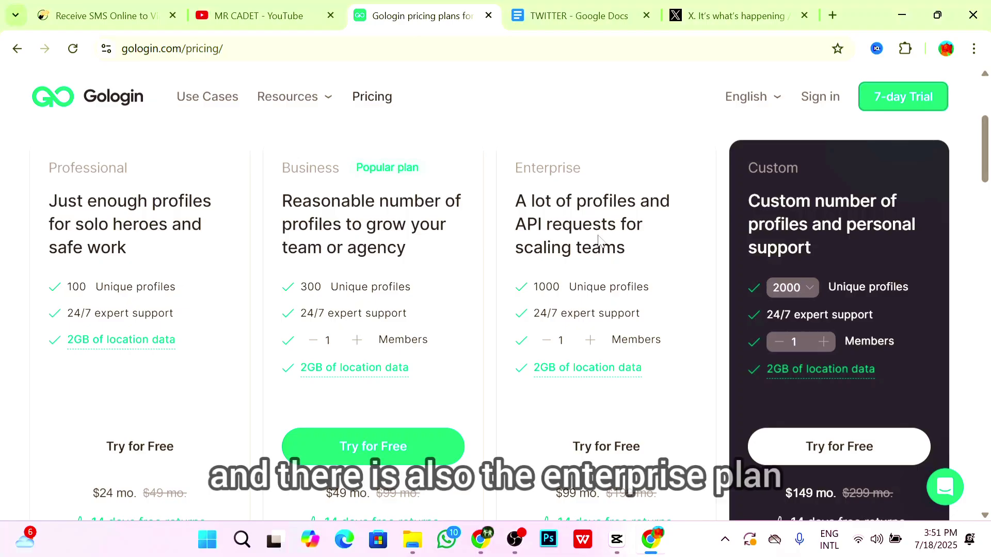
pyautogui.scroll(-1, 619, 300)
pyautogui.scroll(3, 594, 335)
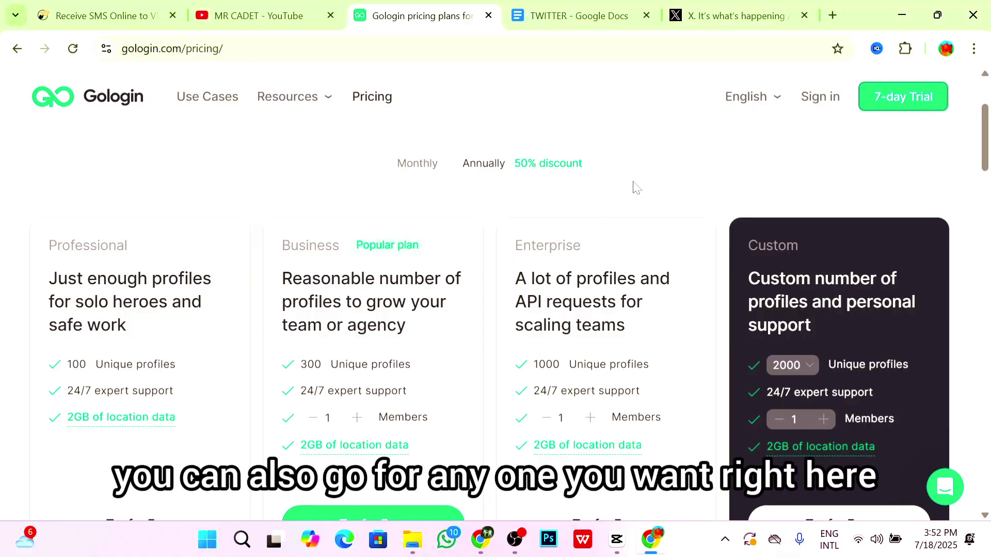
# - Start the 7-day trial and download the Windows installer (.exe, 257 MB), watching its progress
pyautogui.click(906, 106)
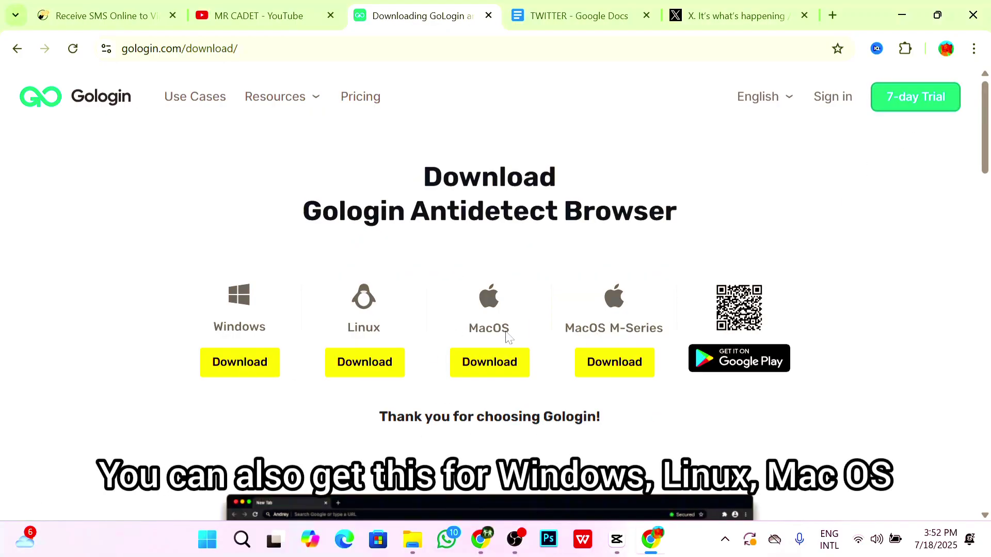
pyautogui.scroll(-3, 553, 320)
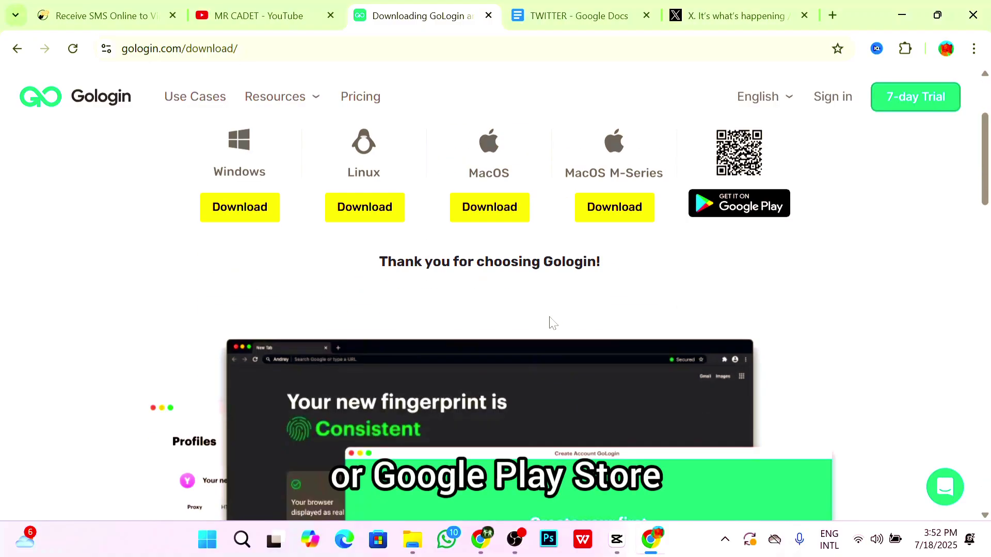
pyautogui.scroll(3, 546, 321)
pyautogui.click(266, 362)
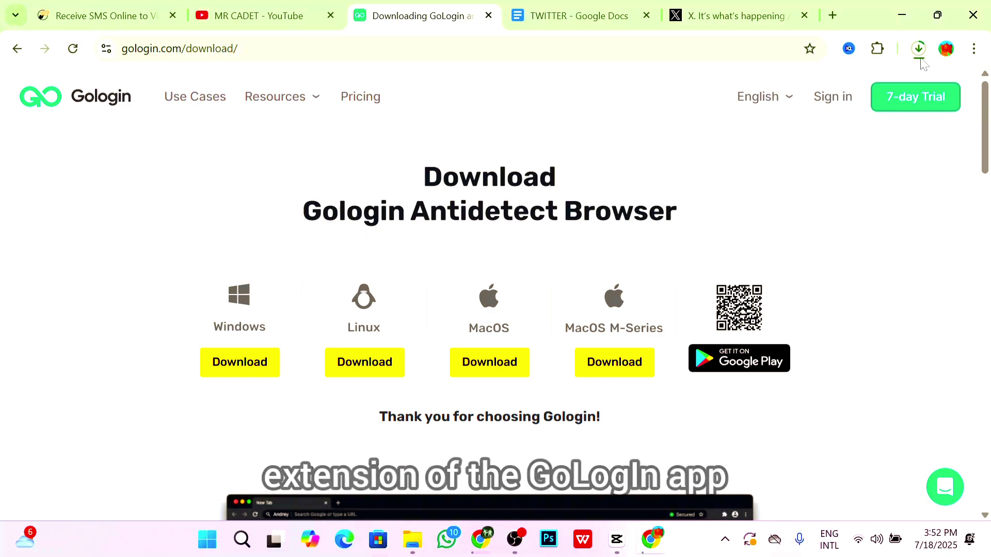
pyautogui.click(919, 51)
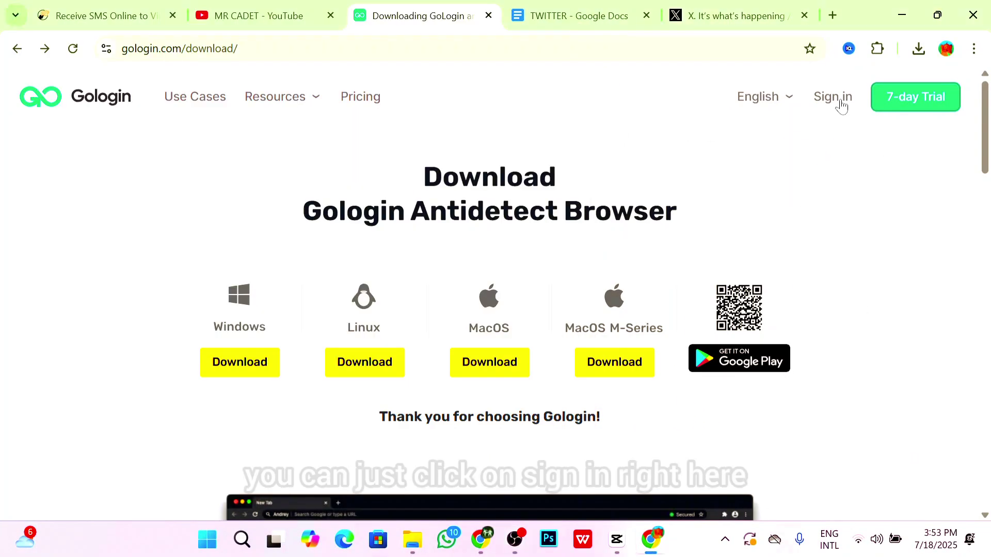
# - Register a new GoLogin account with email and password, passing the verification check
pyautogui.click(842, 106)
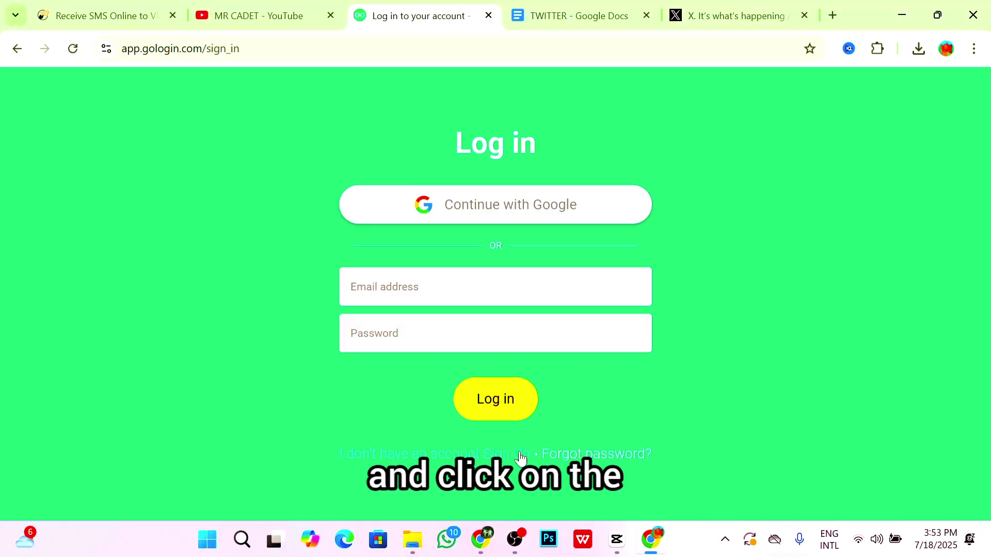
pyautogui.click(505, 457)
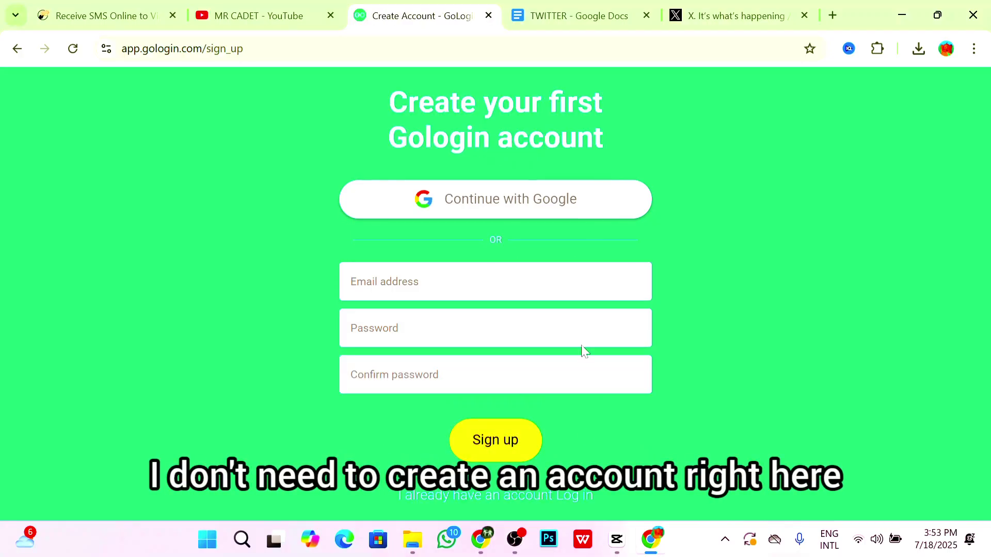
pyautogui.click(534, 211)
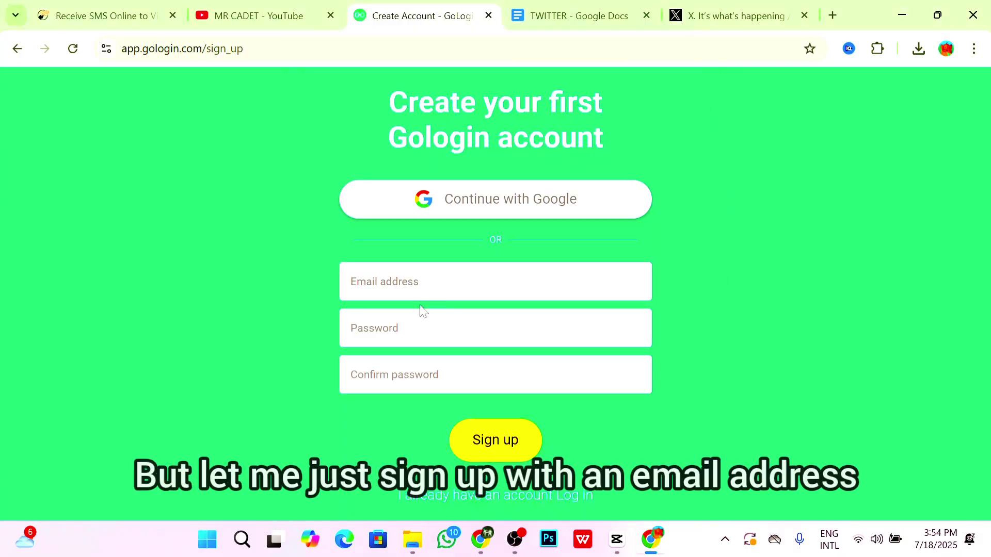
pyautogui.scroll(-1, 448, 335)
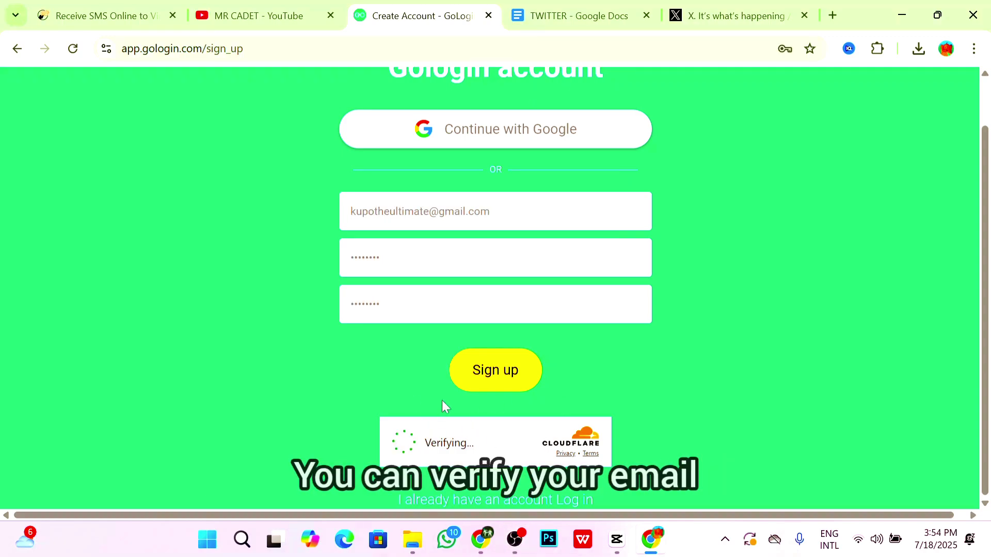
pyautogui.click(509, 379)
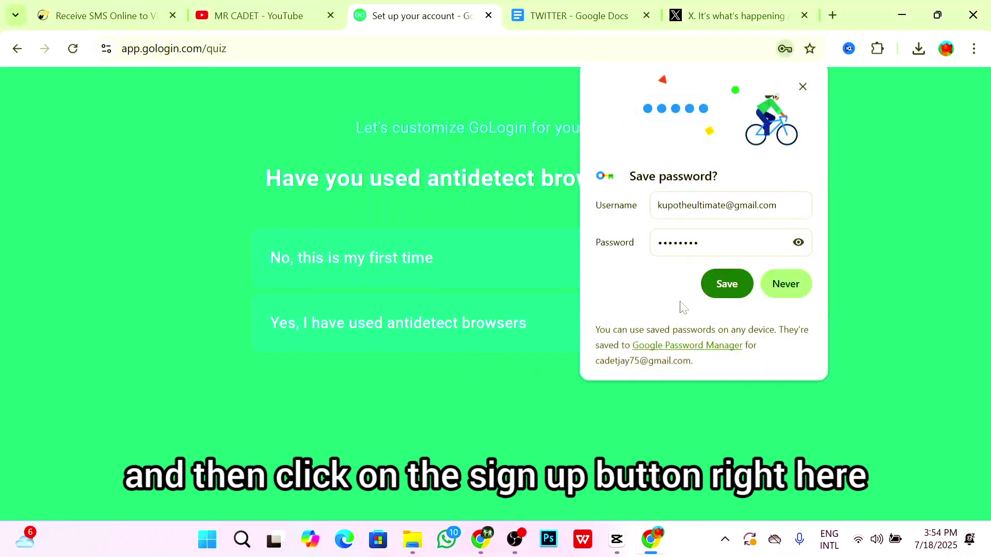
# - Save the password, then answer the quiz: Yes, Create new accounts, Yes, Affiliate Marketing
pyautogui.click(724, 288)
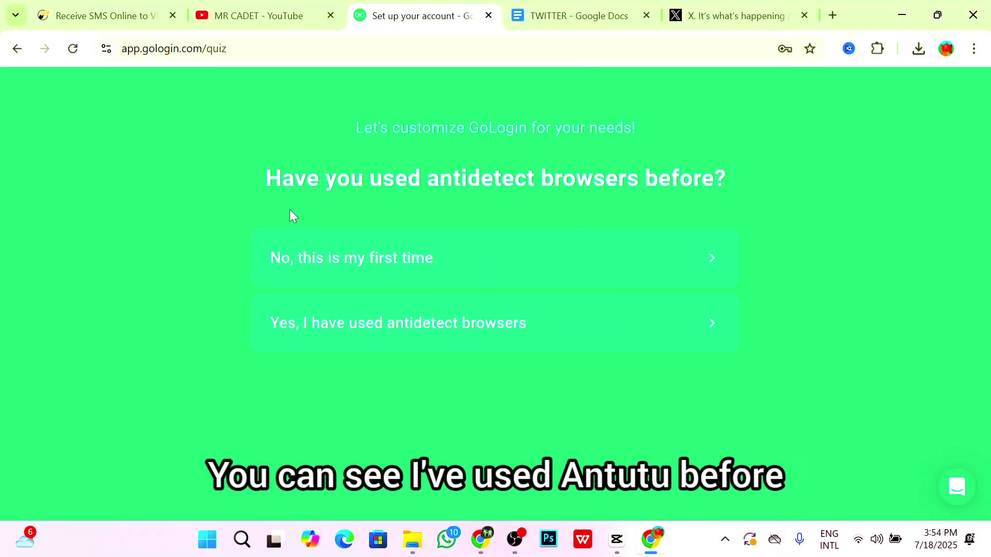
pyautogui.click(394, 280)
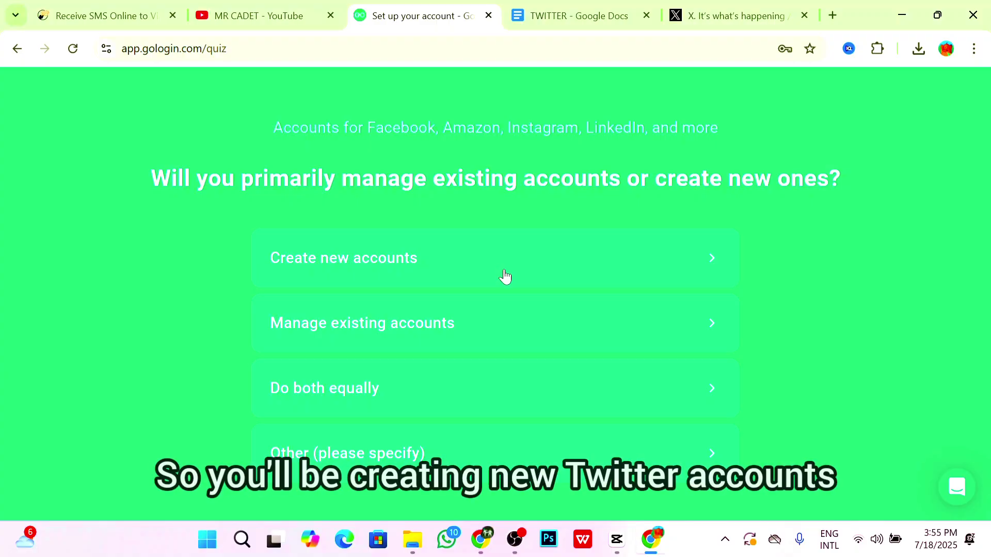
pyautogui.click(505, 278)
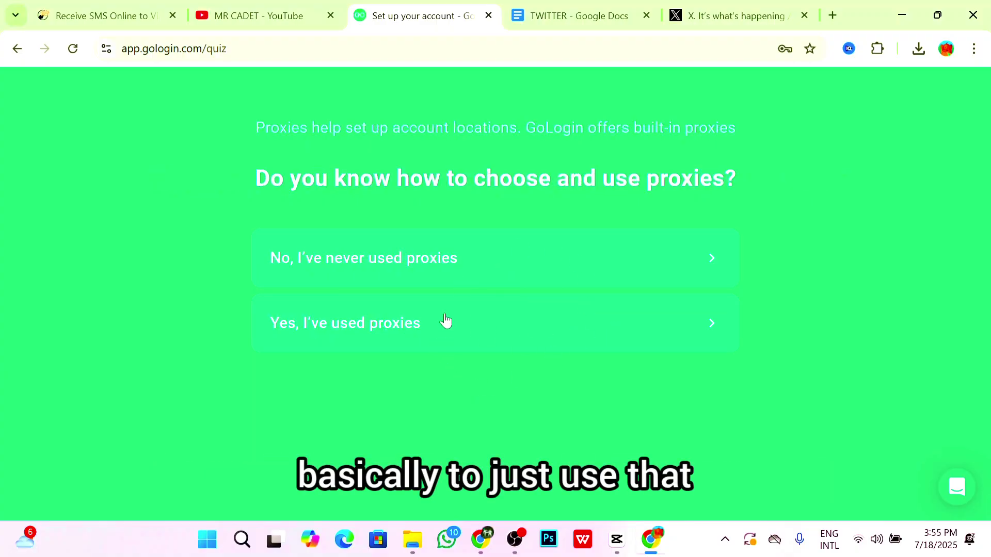
pyautogui.click(463, 330)
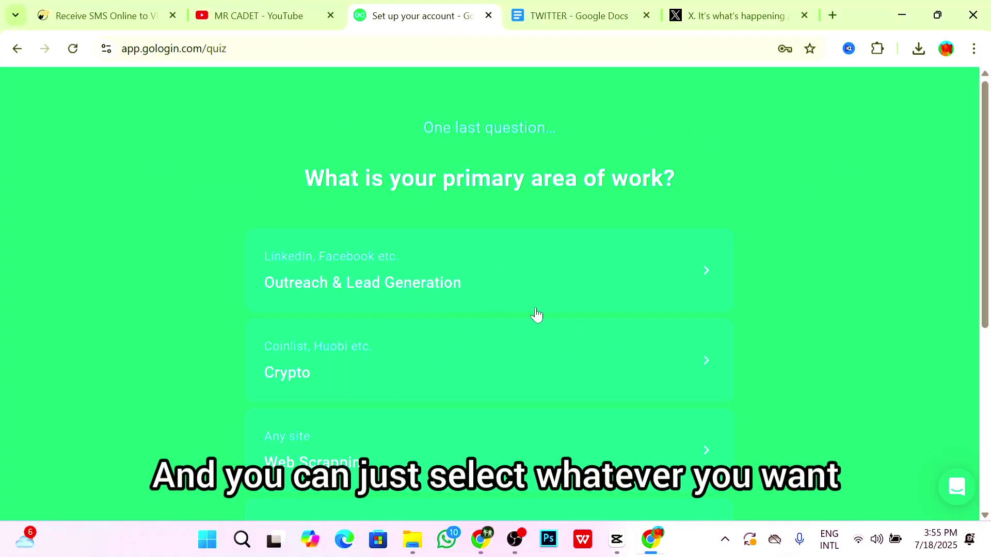
pyautogui.scroll(-6, 552, 339)
pyautogui.scroll(6, 511, 248)
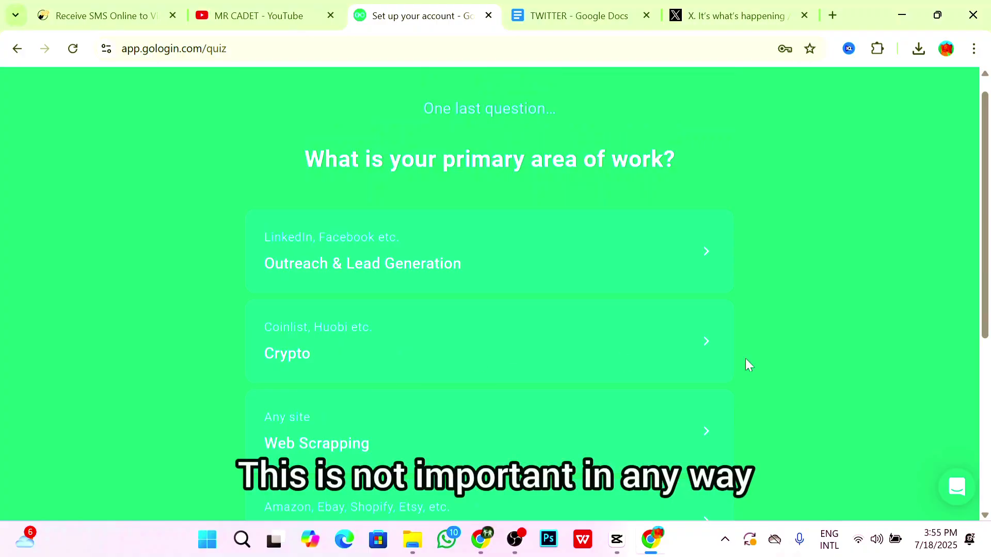
pyautogui.scroll(-6, 681, 331)
pyautogui.scroll(6, 604, 392)
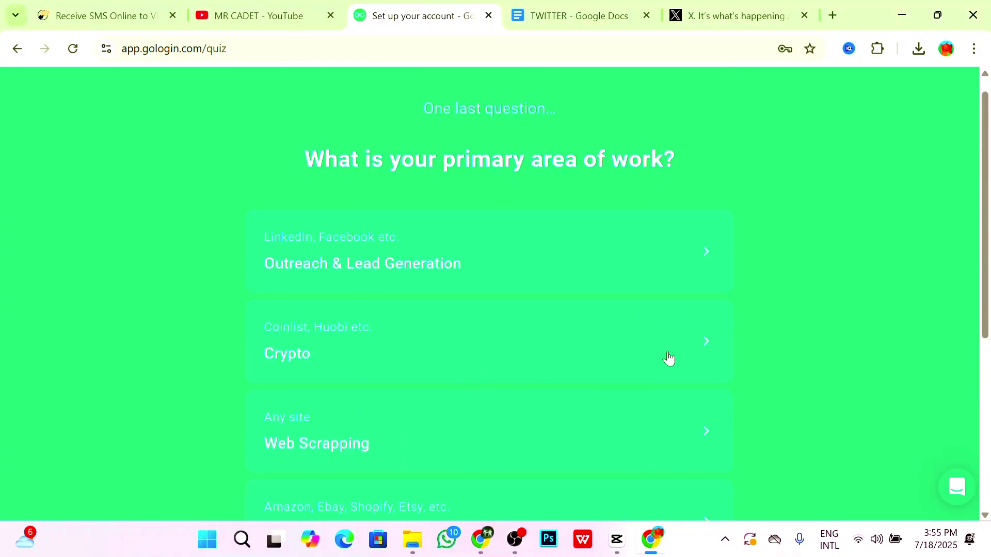
pyautogui.scroll(-6, 668, 361)
# - Pick Affiliate Marketing as the area of work and cancel the desktop app download
pyautogui.click(558, 403)
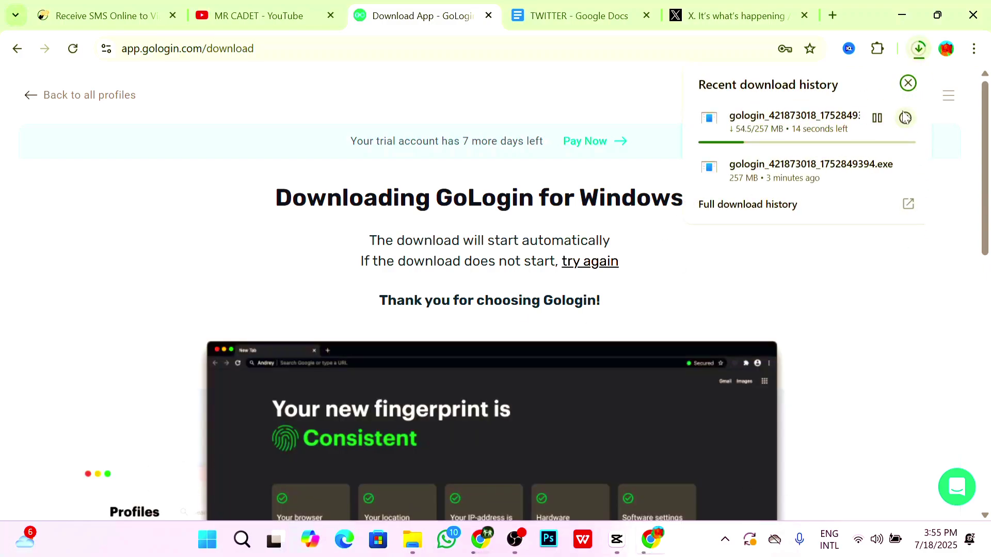
pyautogui.click(905, 118)
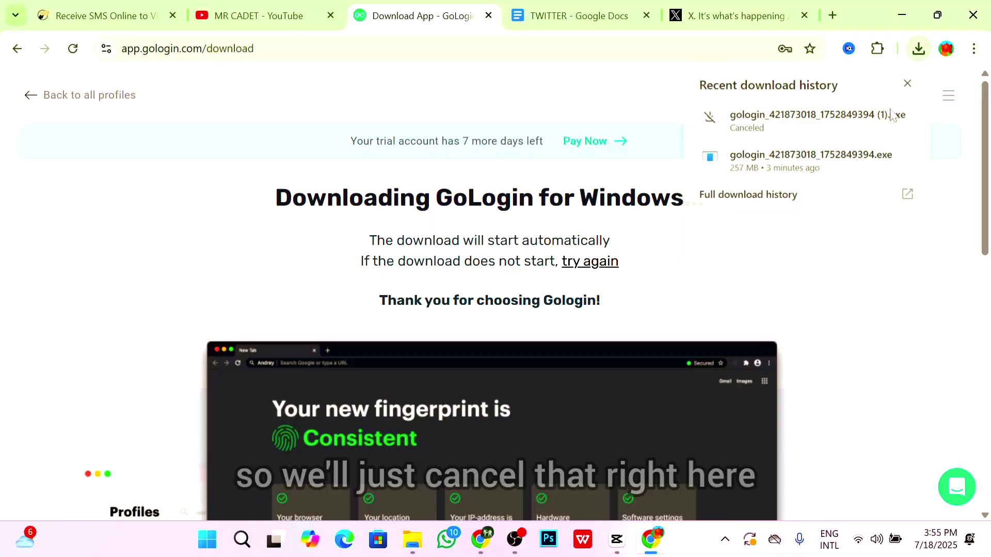
pyautogui.click(909, 84)
# - Return to GoLogin's list of all browser profiles
pyautogui.scroll(-12, 552, 386)
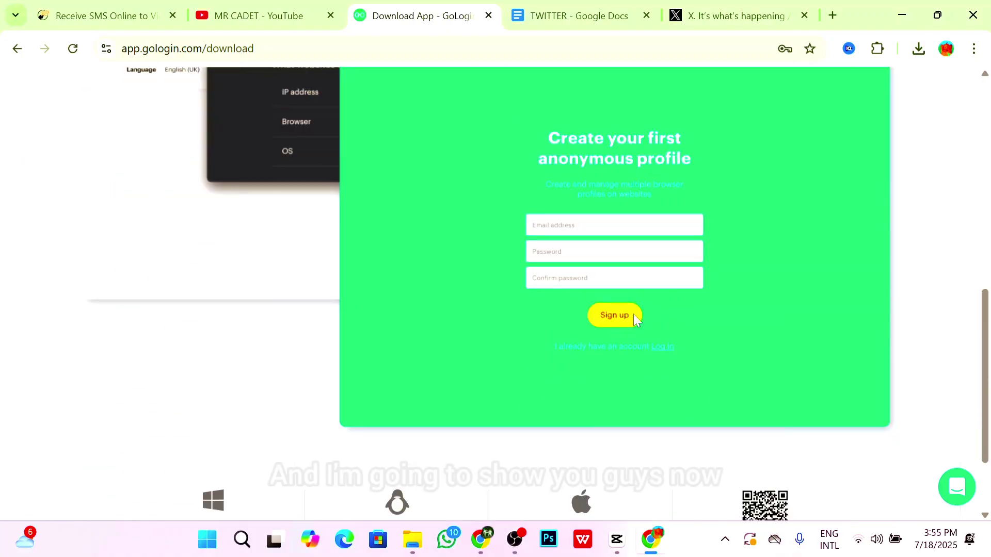
pyautogui.scroll(9, 637, 312)
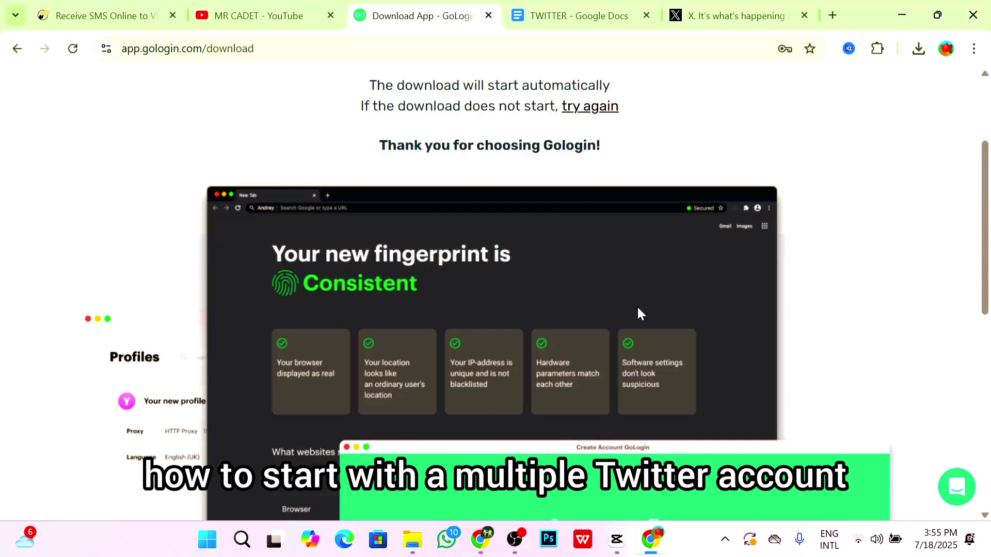
pyautogui.scroll(3, 631, 303)
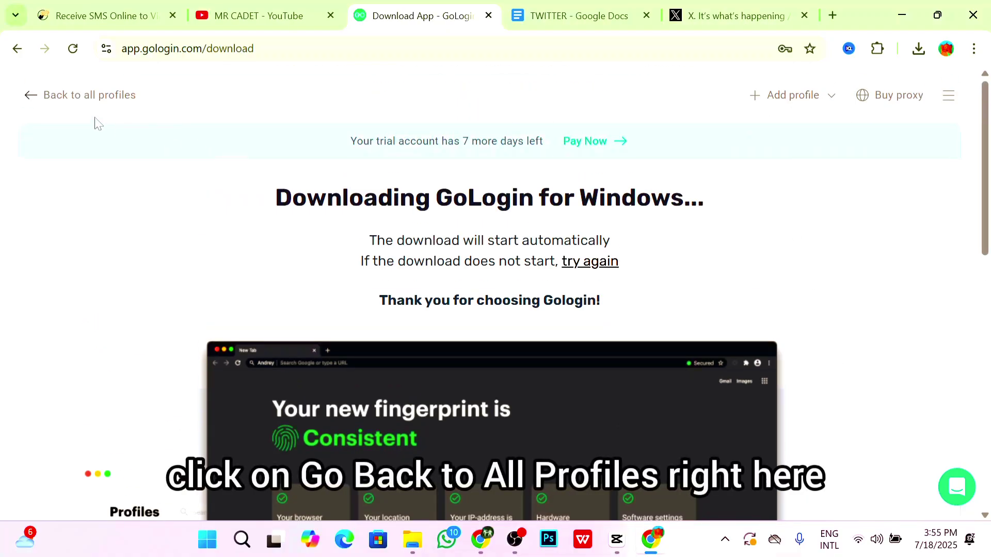
pyautogui.click(89, 98)
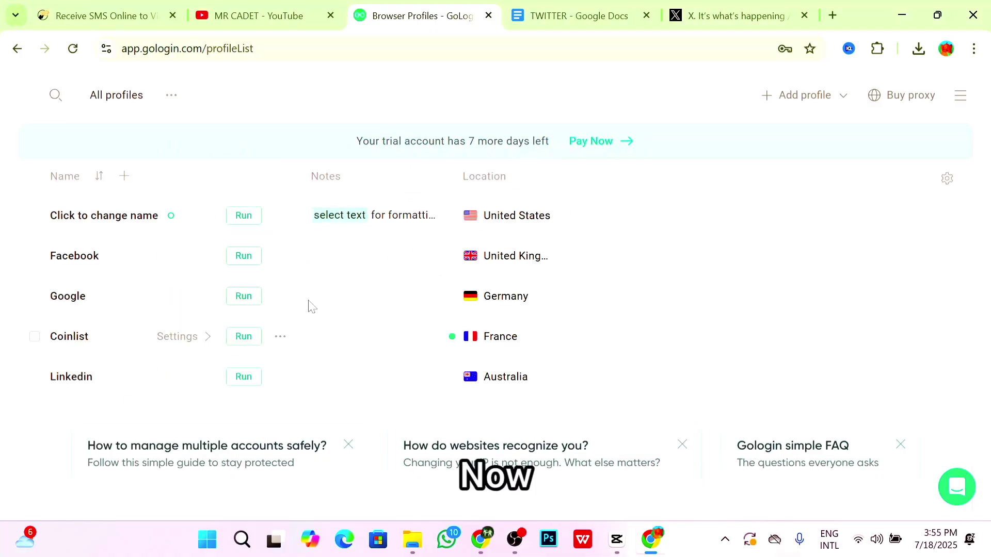
# - Start a new browser profile and name it twitter 1
pyautogui.click(779, 97)
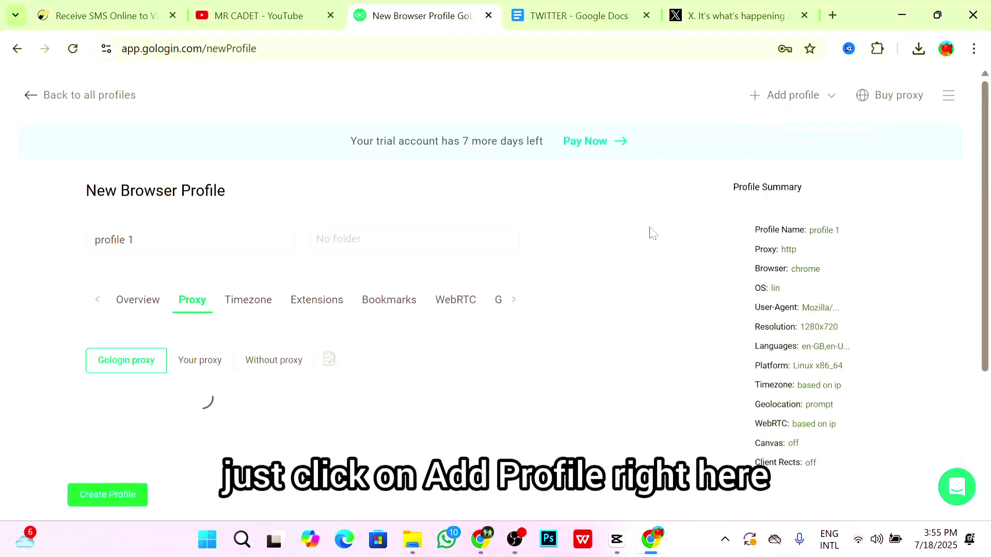
pyautogui.press('BackSpace')
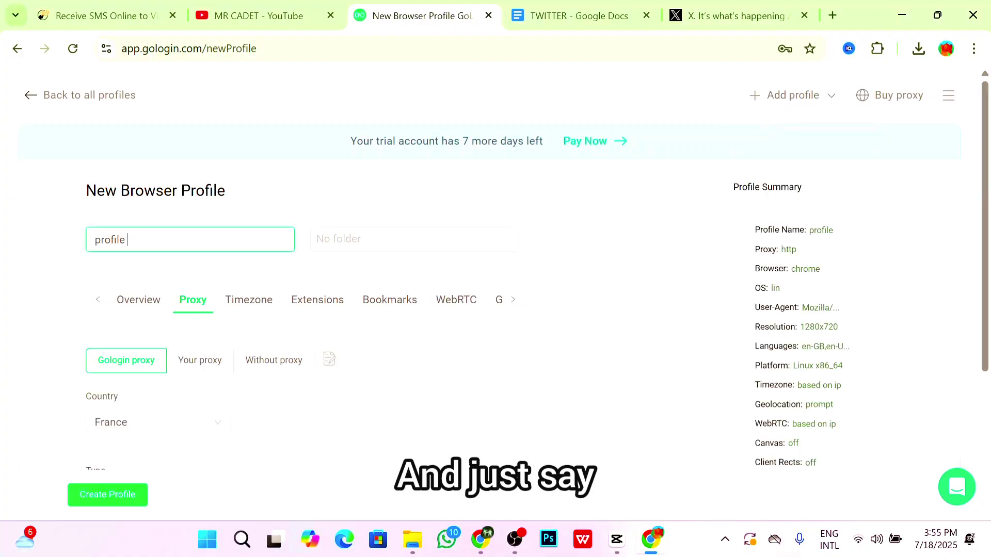
pyautogui.write('twitter 1')
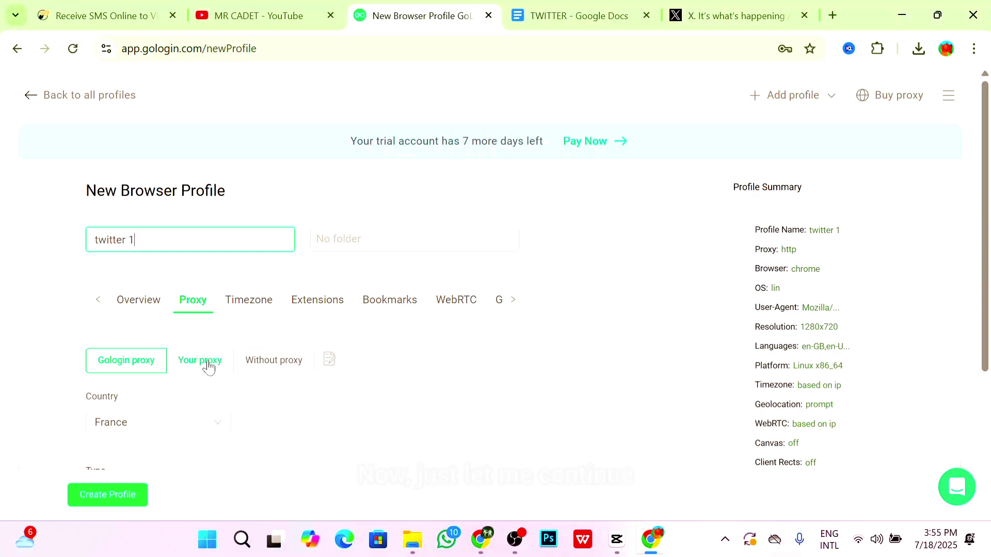
# - Give the profile a checked United States proxy and create it
pyautogui.scroll(-3, 209, 365)
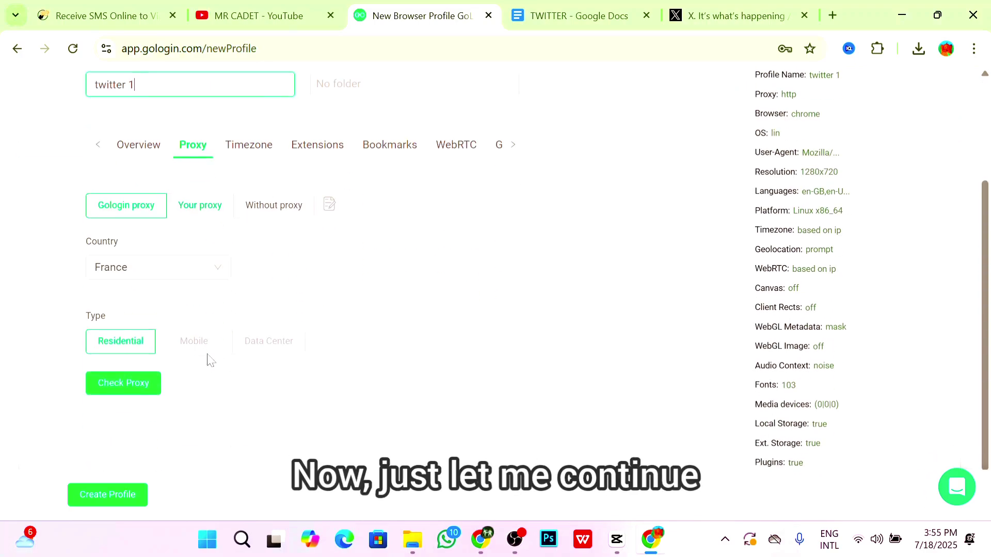
pyautogui.click(176, 276)
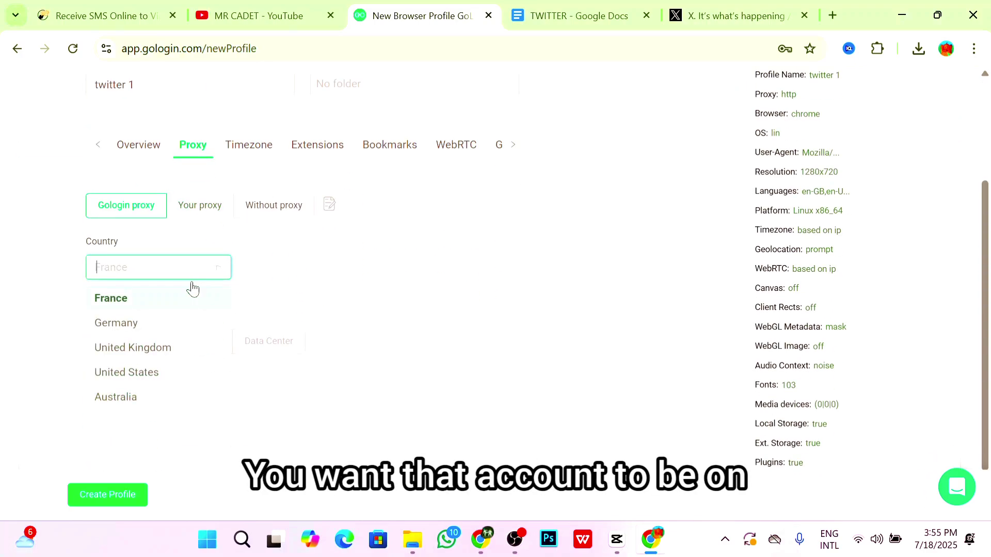
pyautogui.click(160, 374)
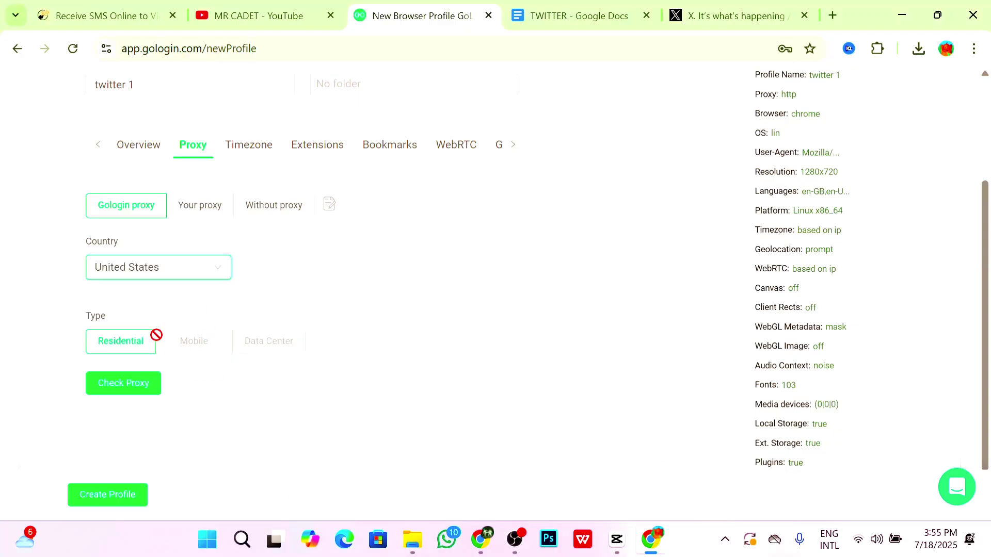
pyautogui.scroll(-1, 319, 266)
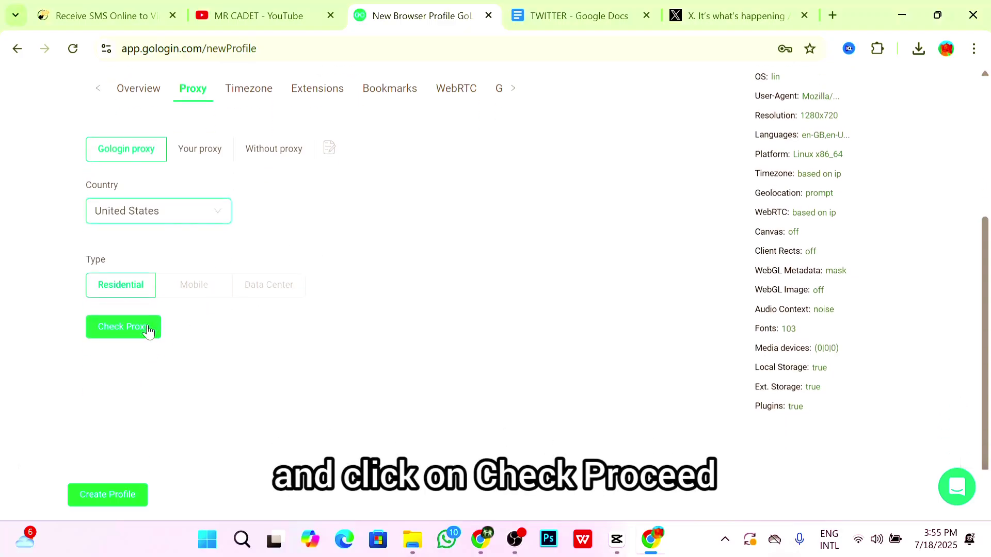
pyautogui.click(147, 328)
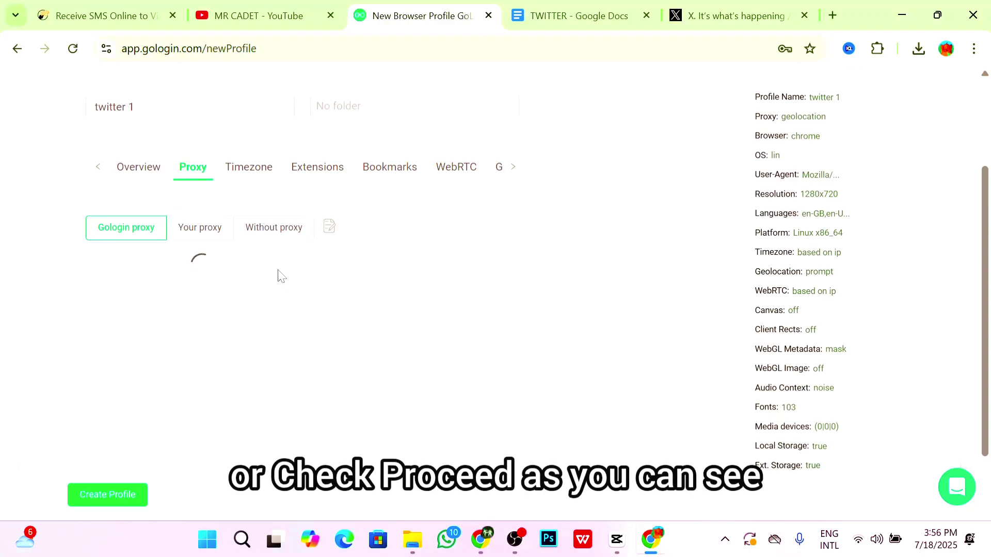
pyautogui.scroll(3, 289, 276)
pyautogui.scroll(-2, 302, 276)
pyautogui.scroll(-1, 302, 276)
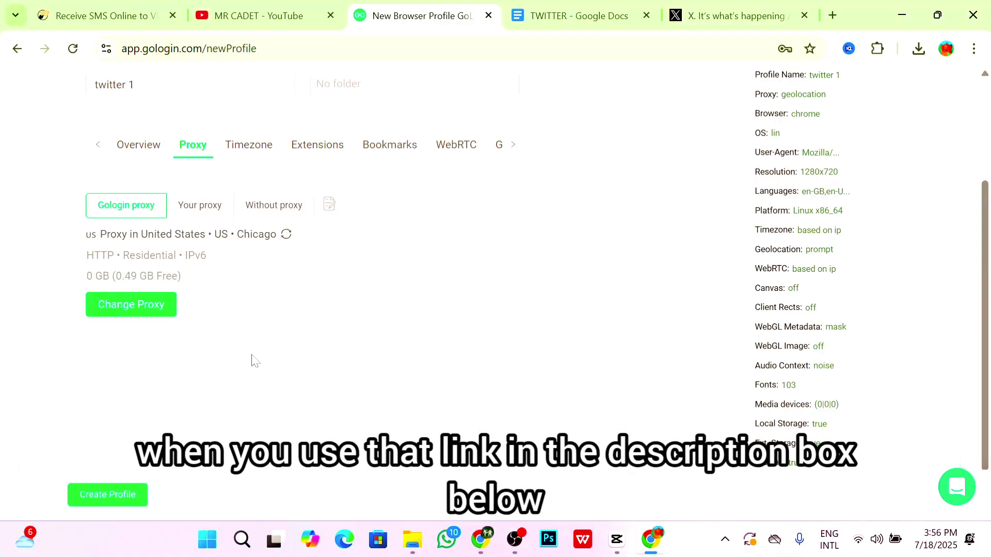
pyautogui.click(117, 495)
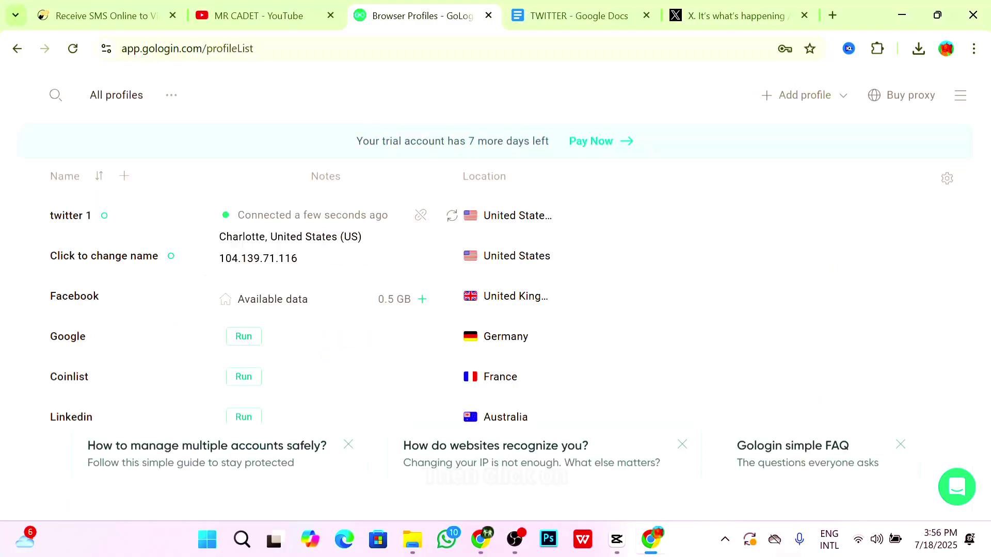
# - Run the twitter 1 profile and view its cloud browser
pyautogui.click(246, 224)
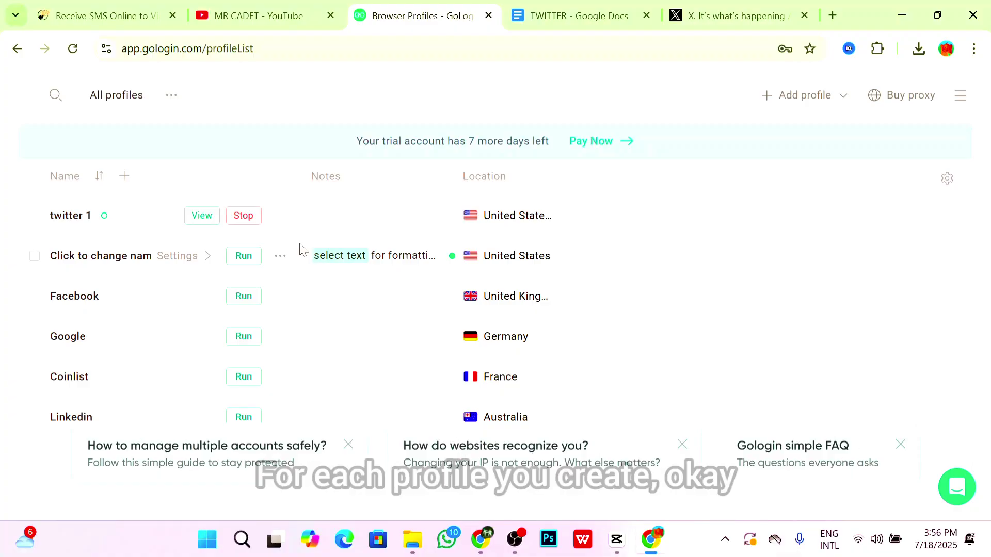
pyautogui.click(202, 215)
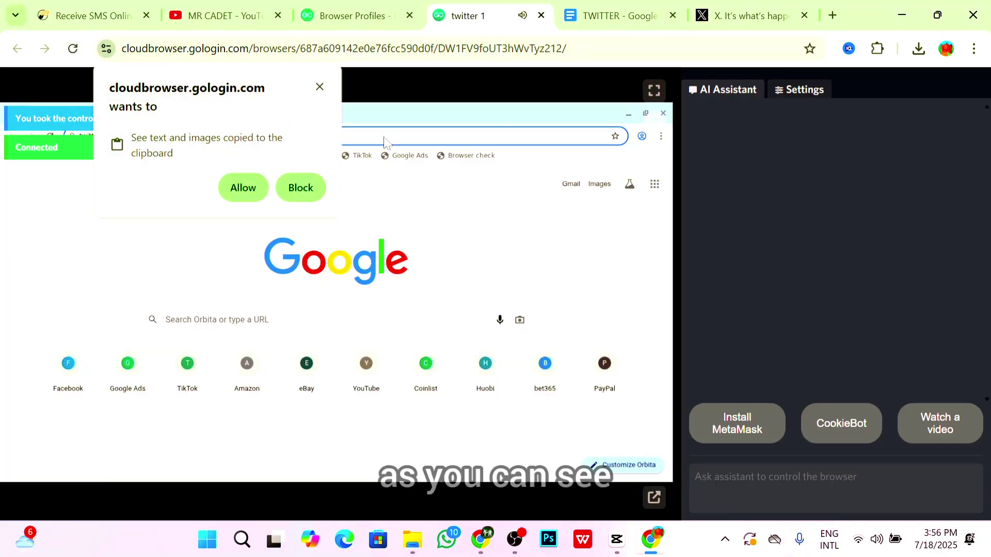
# - Show the twitter 1 remote browser full screen and allow clipboard access
pyautogui.click(387, 142)
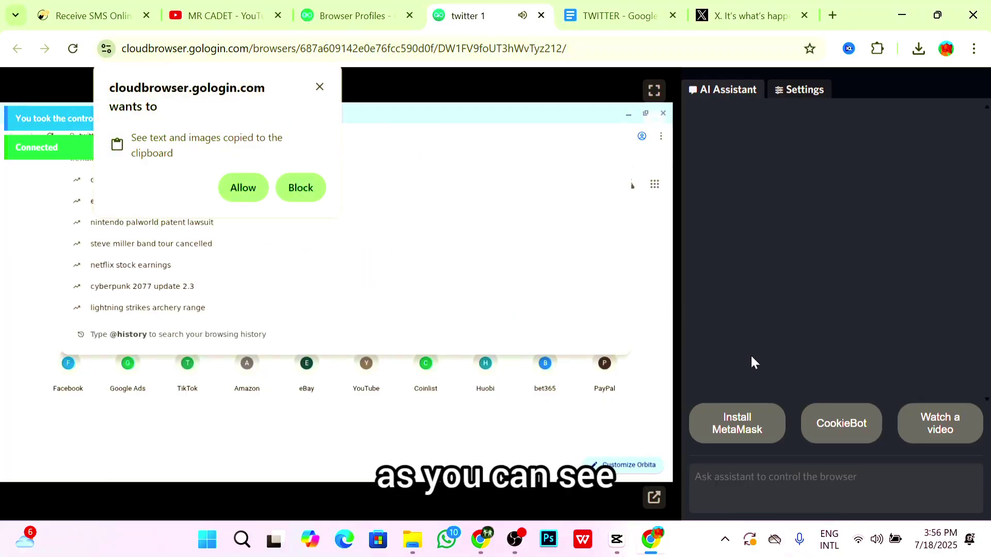
pyautogui.click(654, 90)
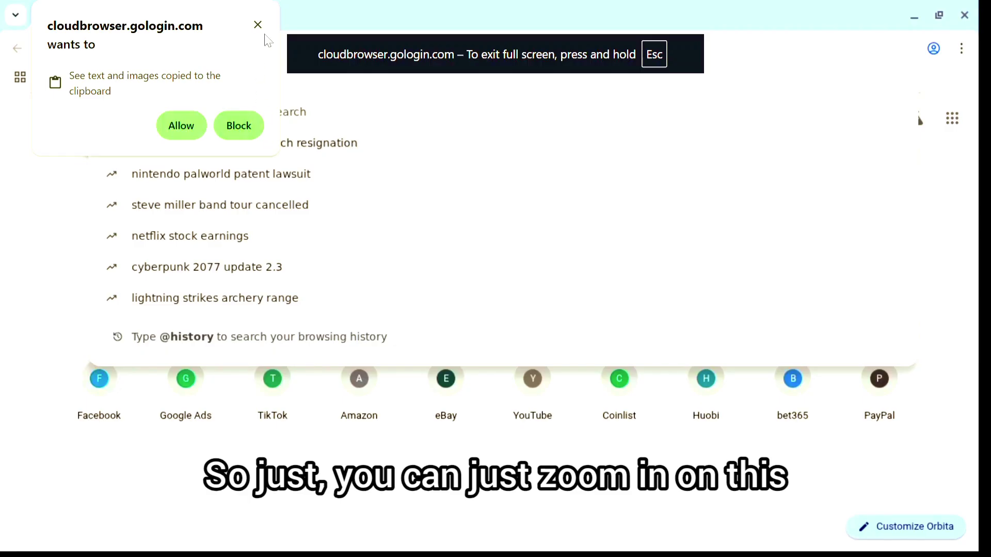
pyautogui.click(173, 134)
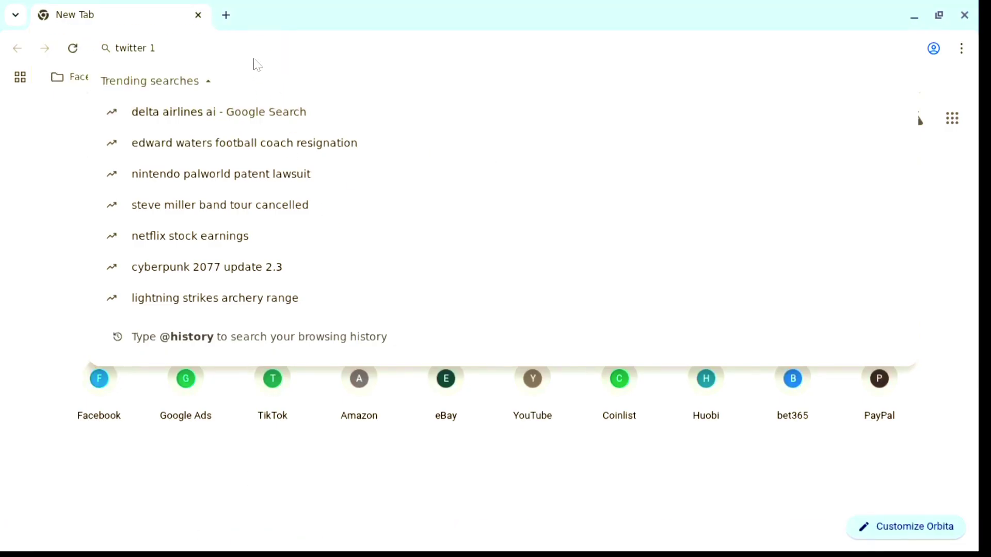
# - Load twitter.com in a new tab of the remote browser
pyautogui.click(225, 15)
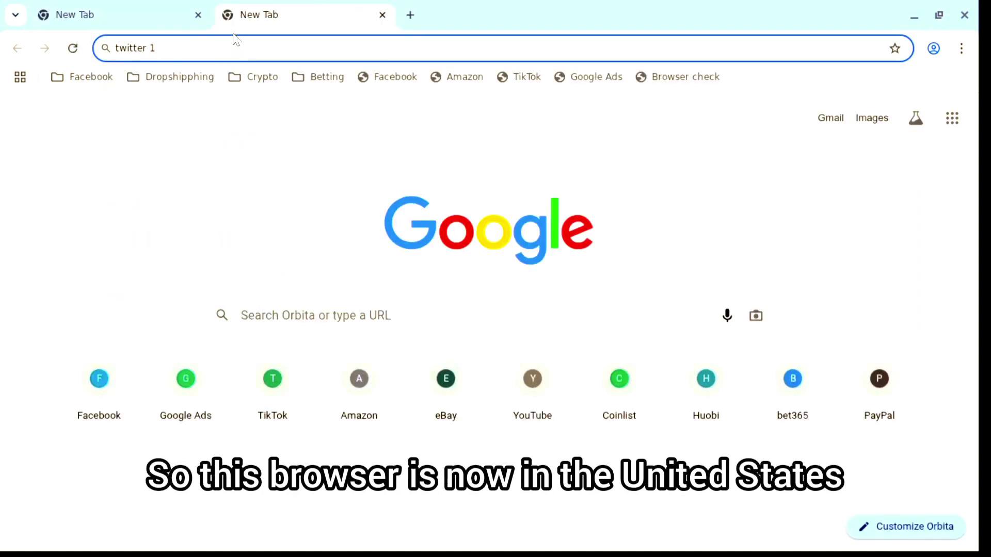
pyautogui.click(237, 38)
pyautogui.write('t')
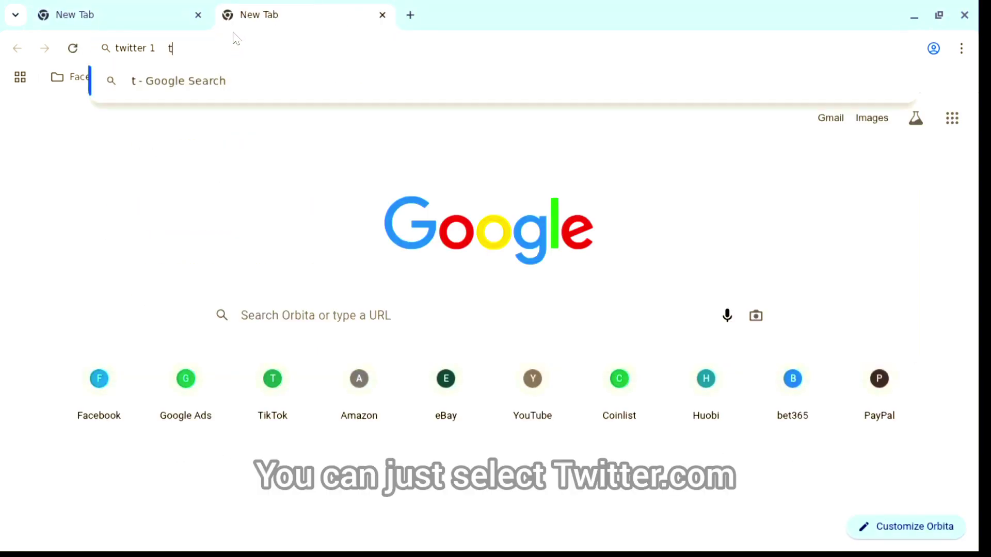
pyautogui.write('witter')
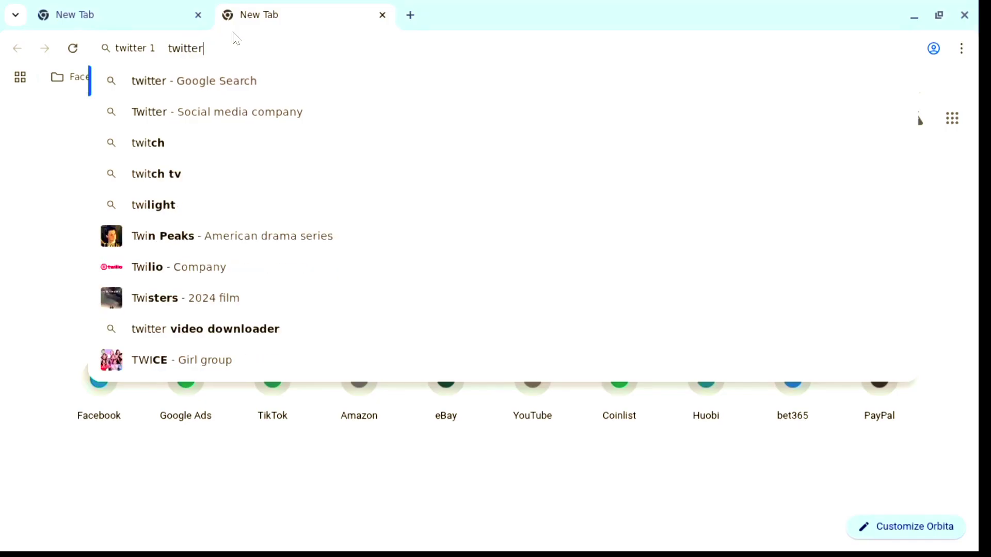
pyautogui.write('.com')
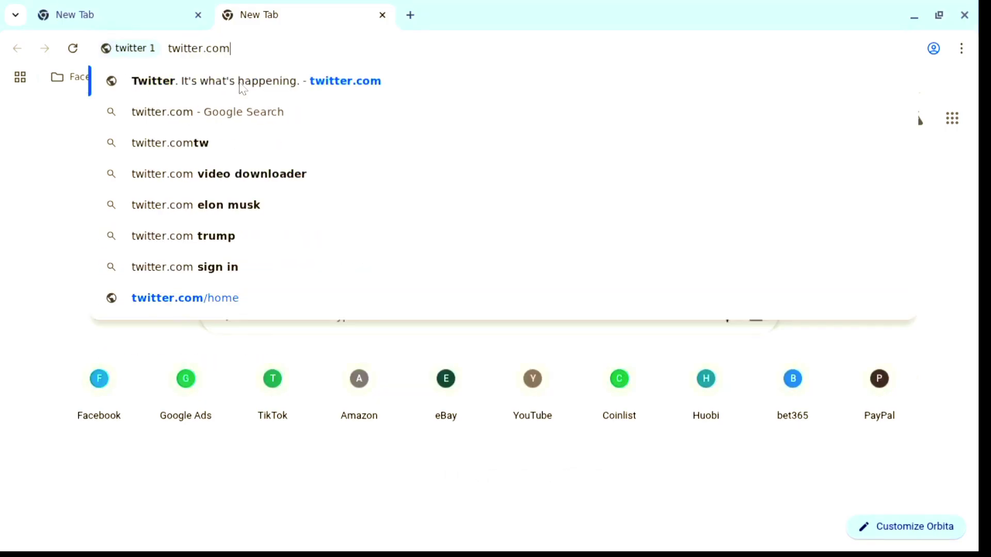
pyautogui.press('Return')
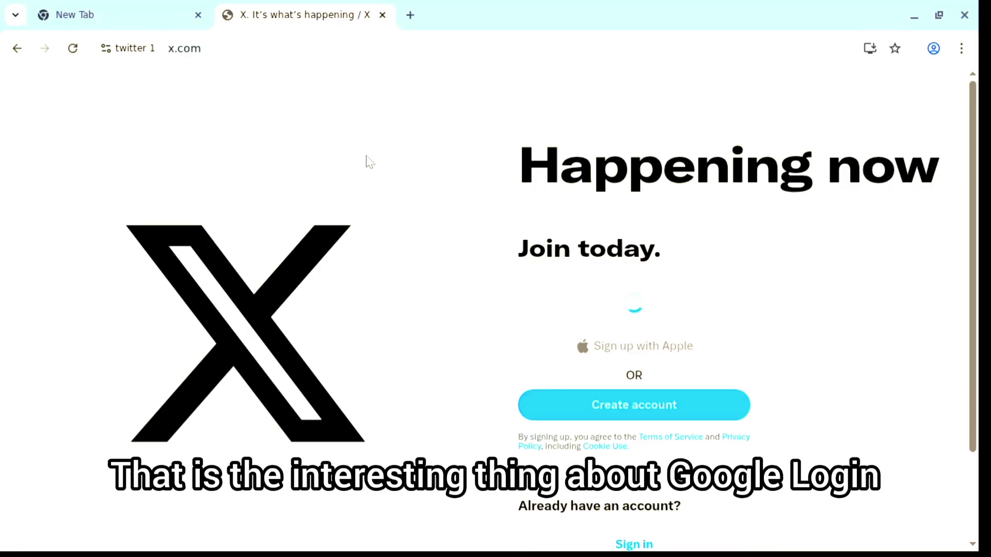
# - Leave full screen, choose Create account on X, and return to full screen
pyautogui.moveTo(935, 72)
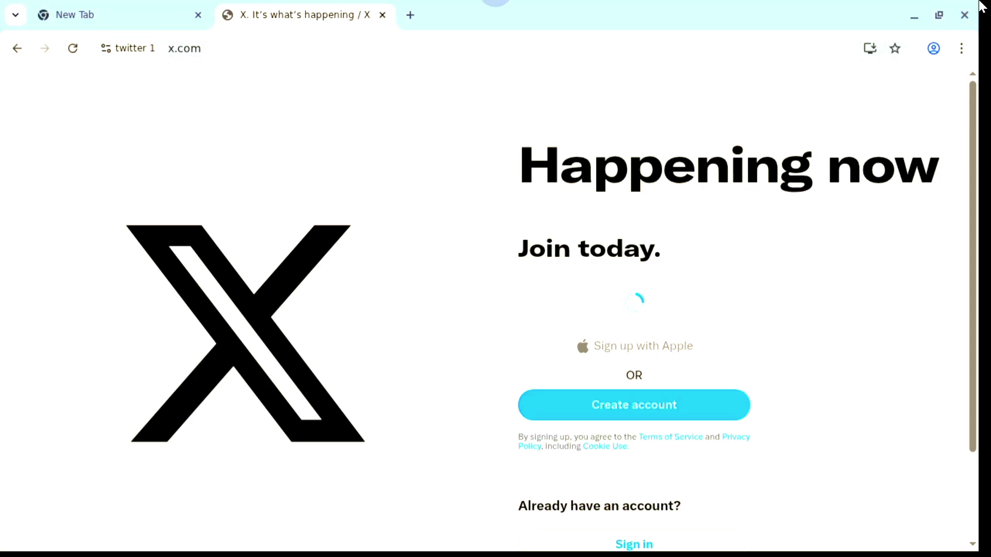
pyautogui.click(495, 54)
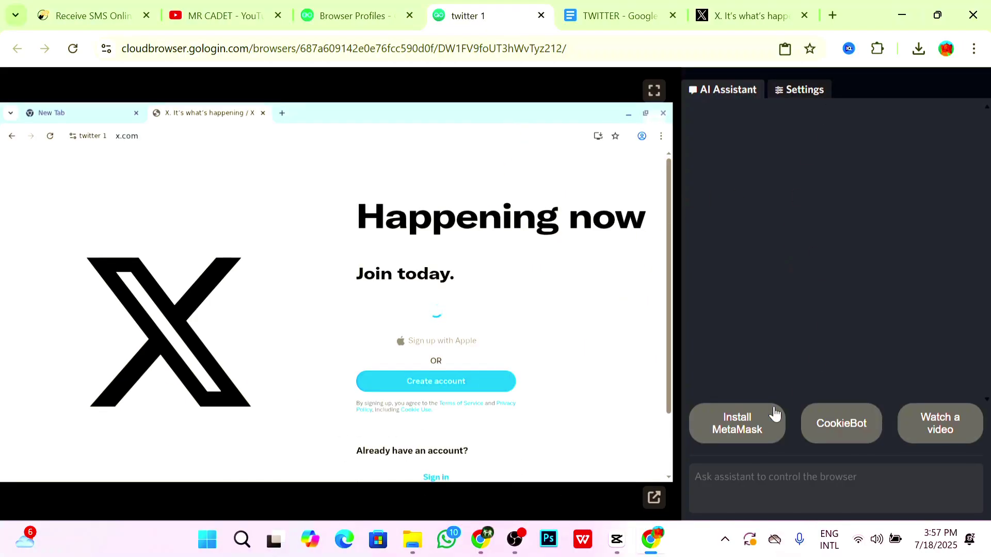
pyautogui.scroll(-2, 472, 346)
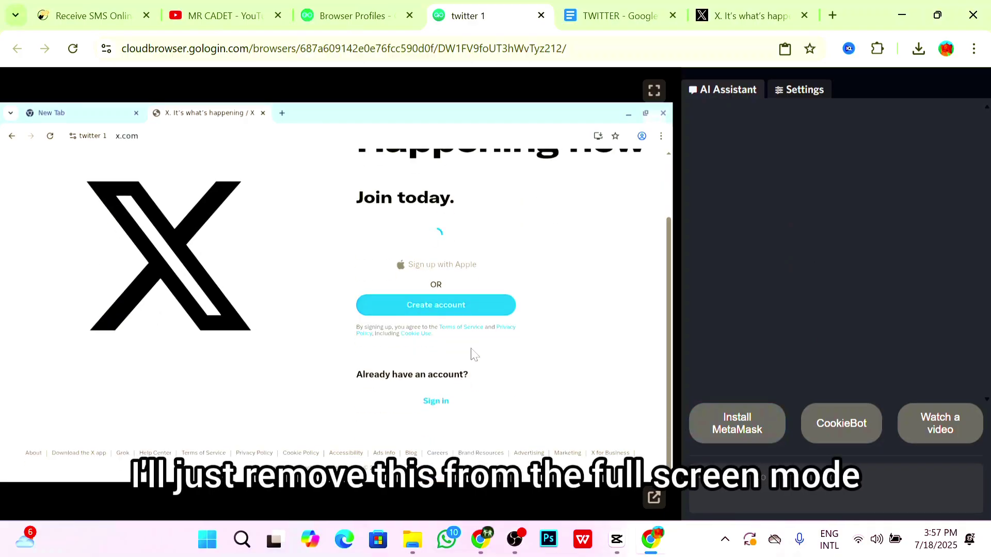
pyautogui.click(456, 305)
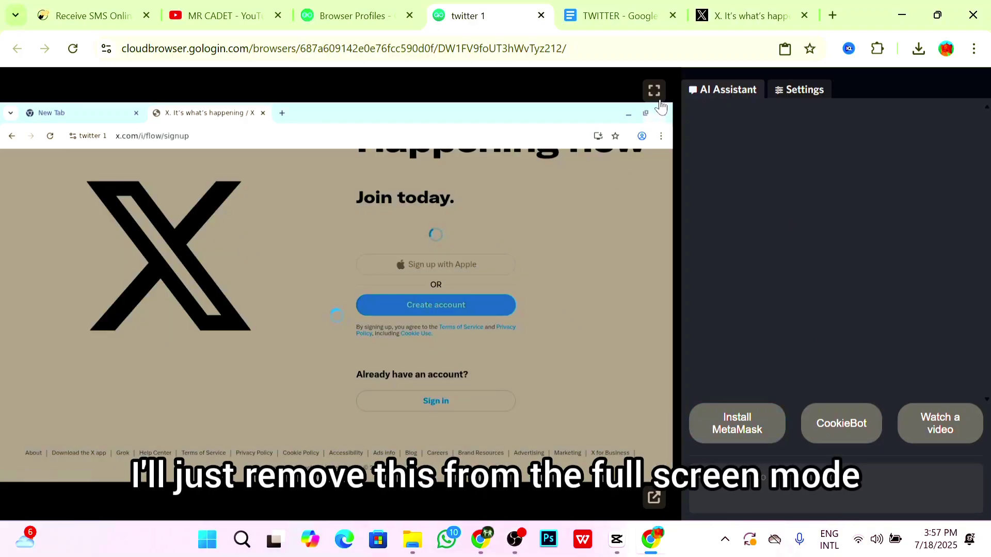
pyautogui.click(654, 93)
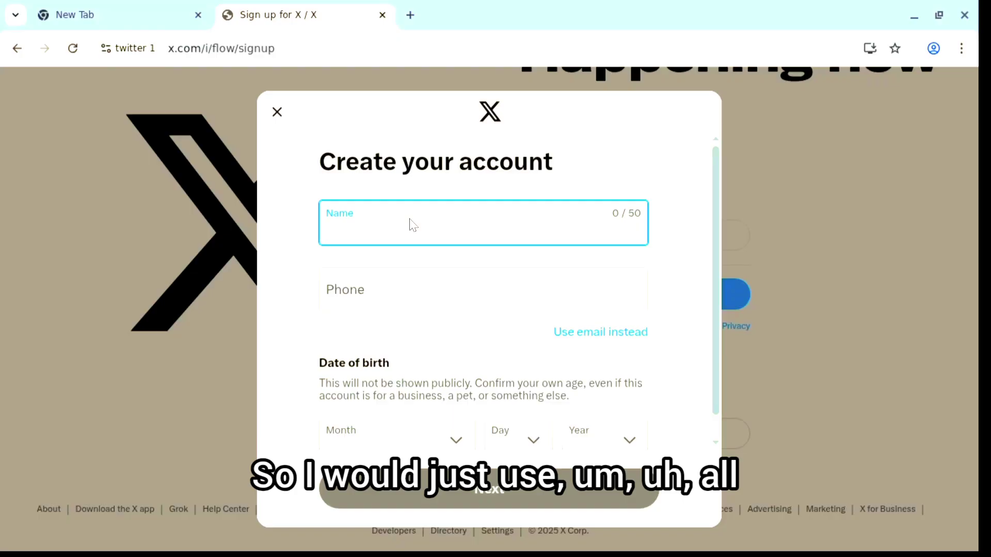
# - Enter the name Cadet, switch to email sign-up, and fill in the form
pyautogui.write('Cadet')
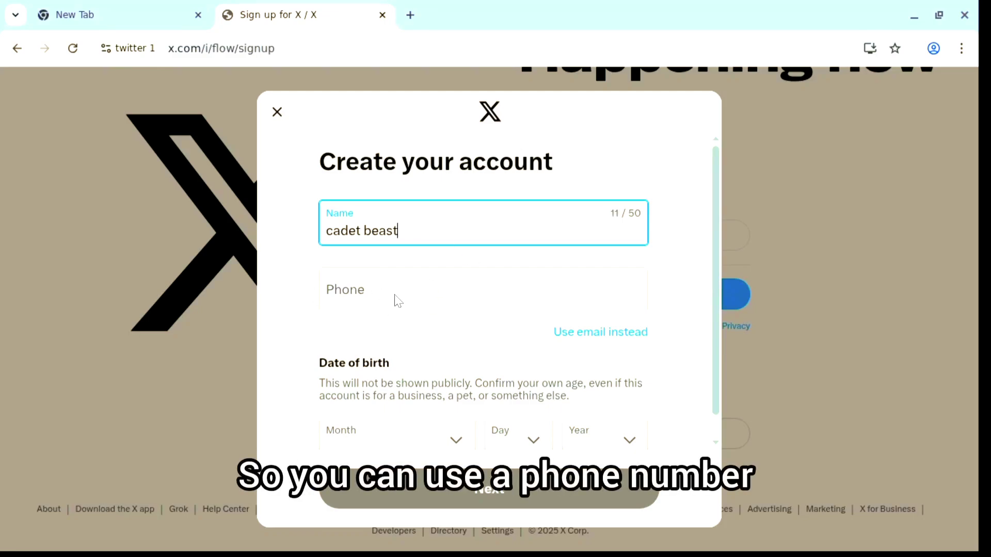
pyautogui.scroll(-1, 570, 307)
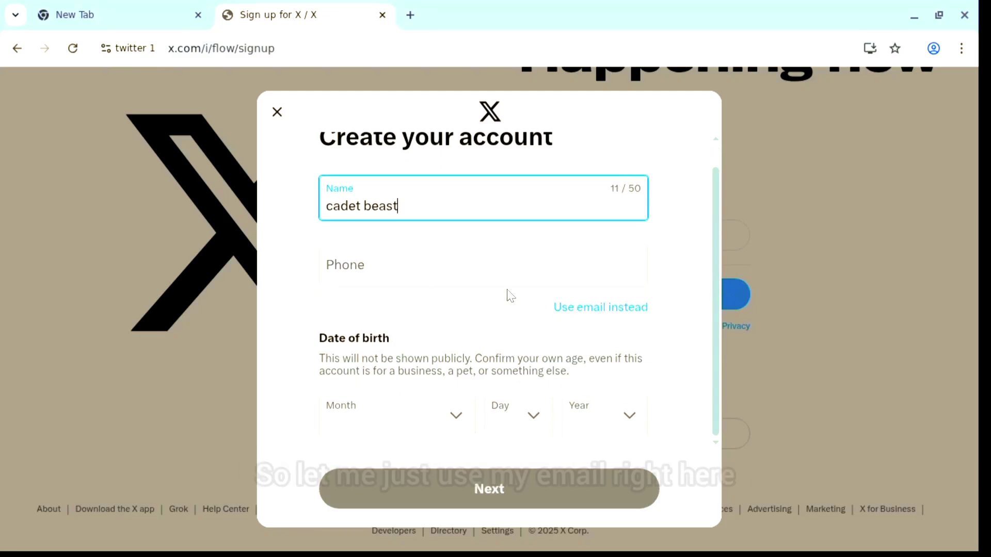
pyautogui.click(603, 309)
pyautogui.click(444, 268)
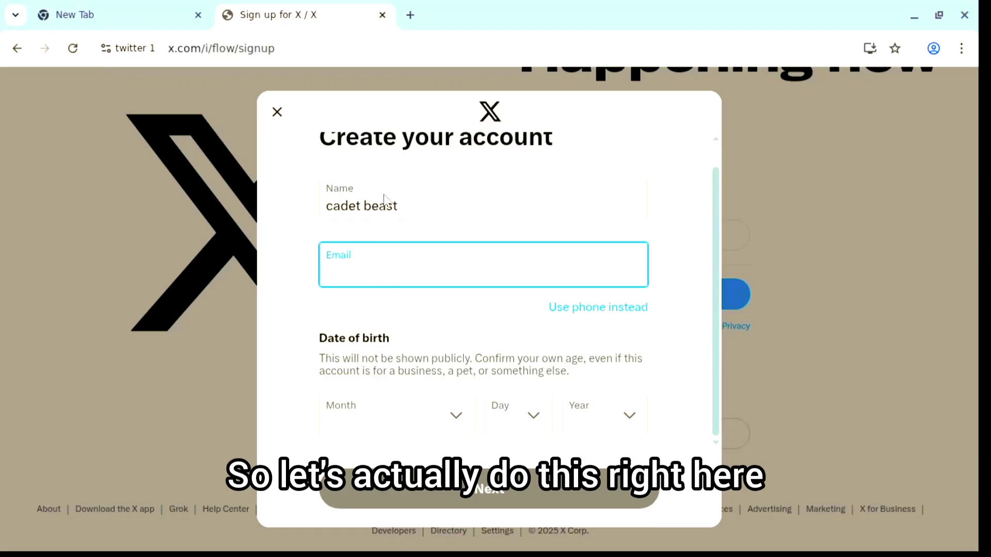
pyautogui.click(495, 49)
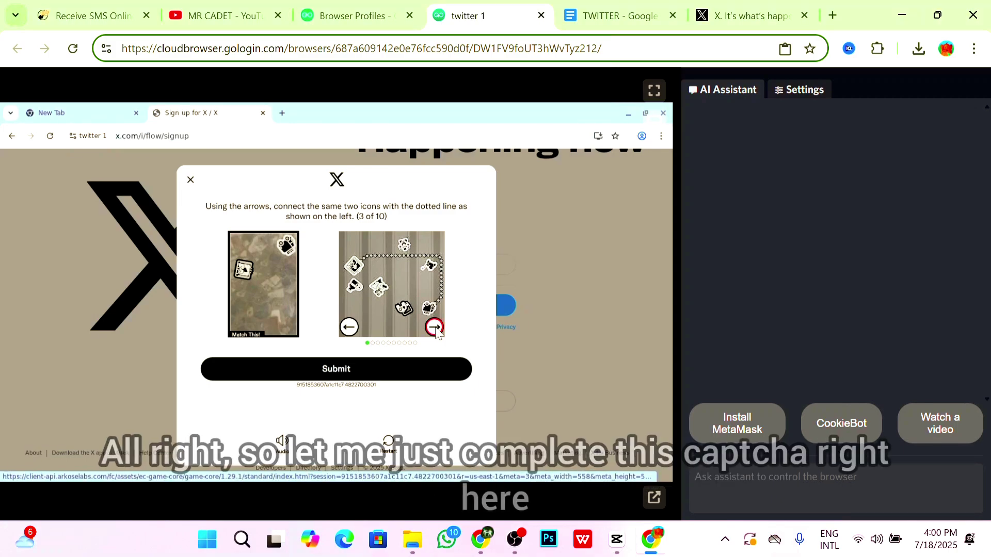
# - Cycle the puzzle arrangements until the icons match, submit, and continue the next round
pyautogui.click(434, 328)
pyautogui.click(434, 327)
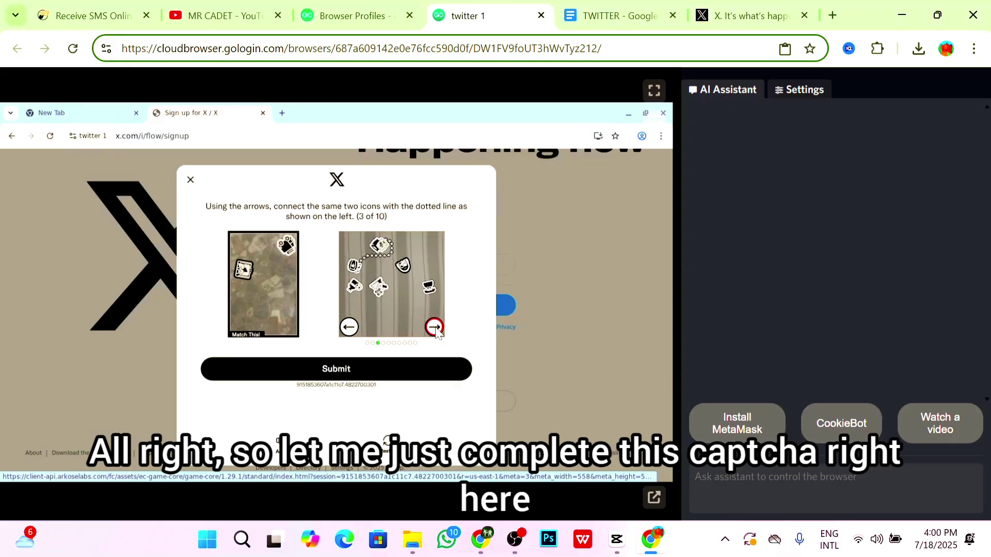
pyautogui.click(435, 327)
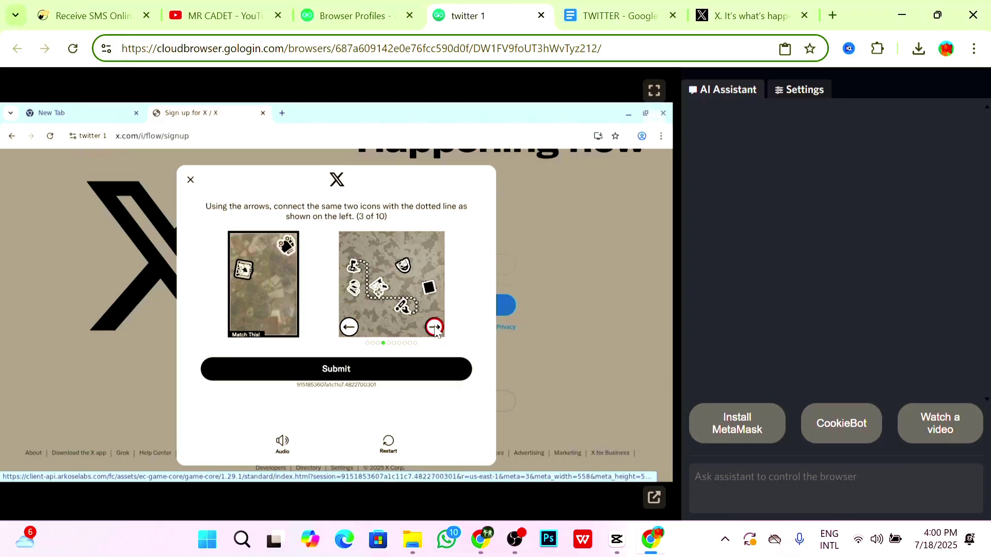
pyautogui.click(435, 327)
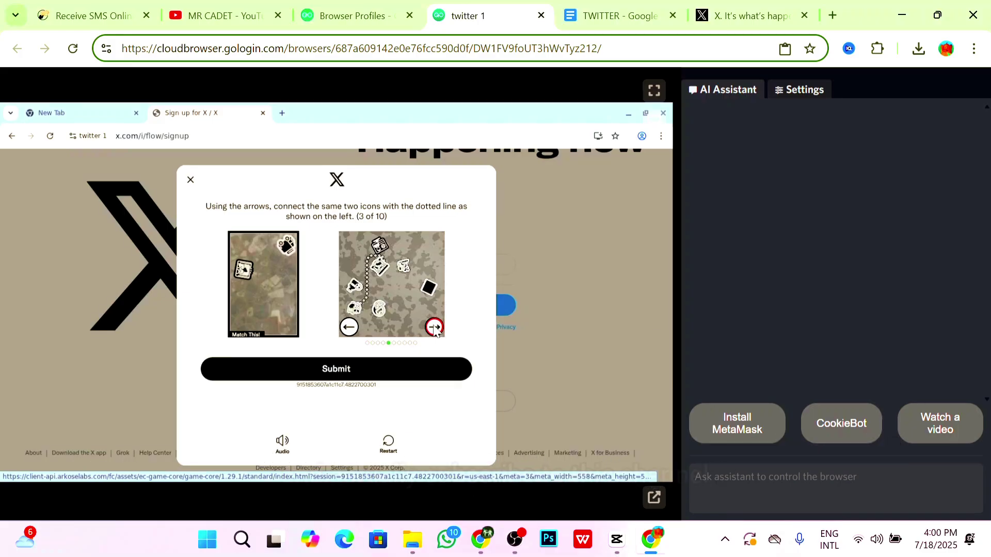
pyautogui.click(434, 327)
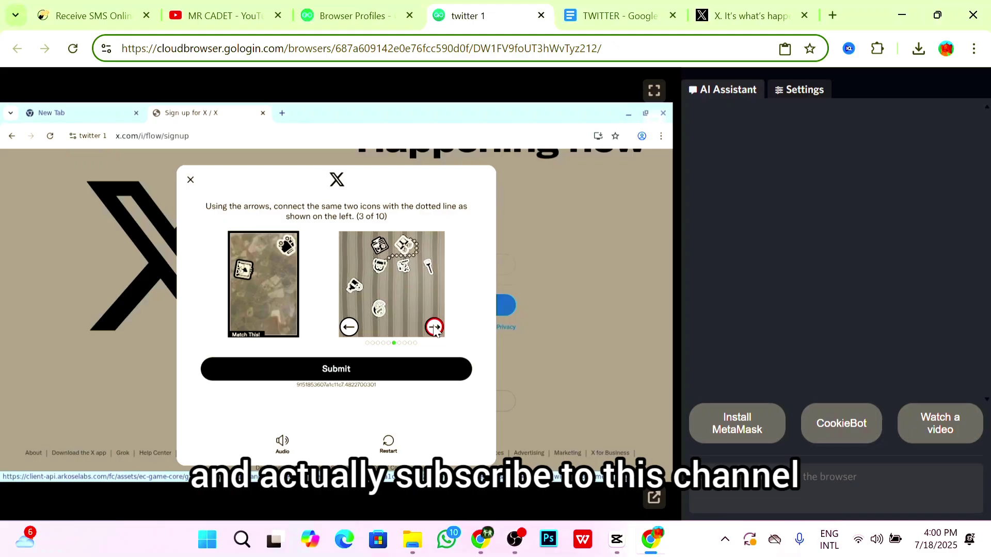
pyautogui.click(434, 328)
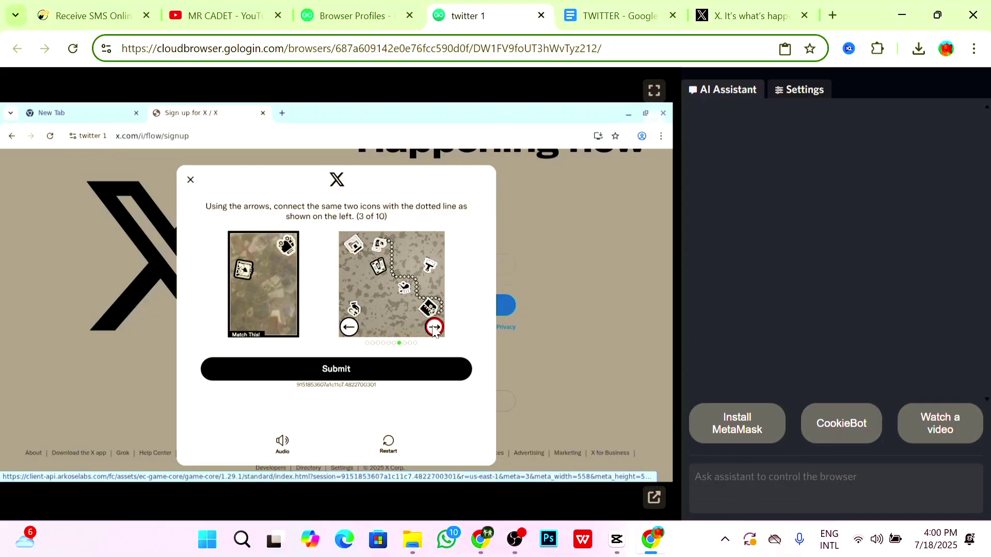
pyautogui.click(435, 327)
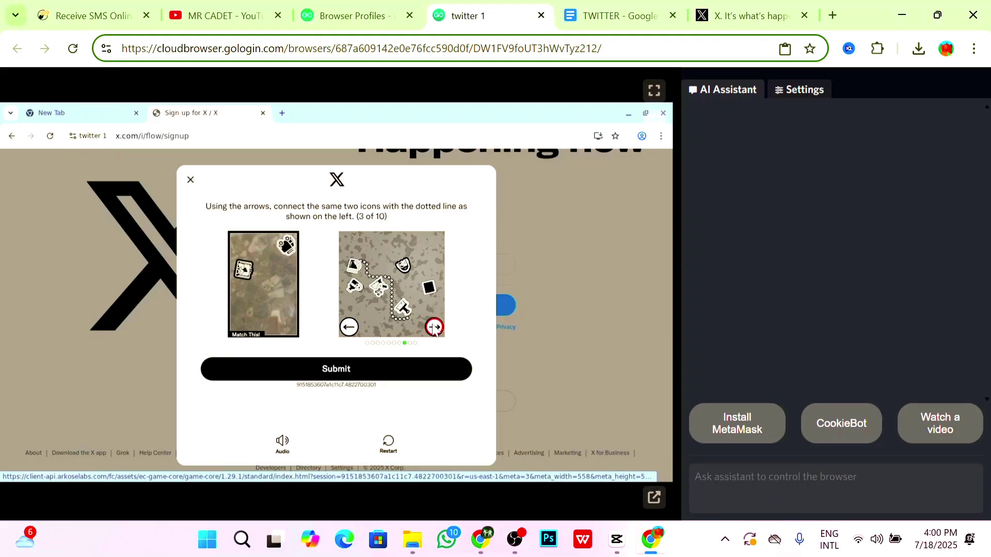
pyautogui.click(434, 327)
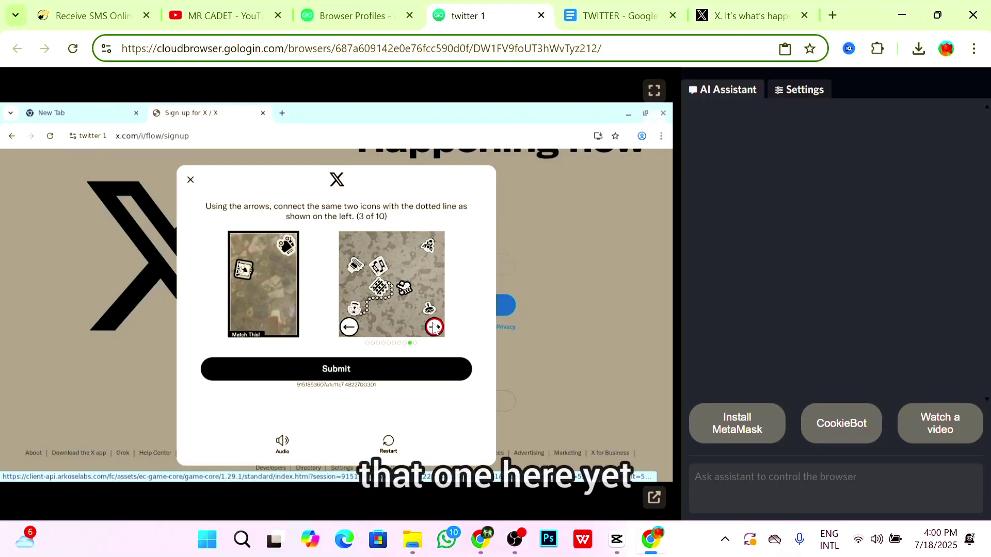
pyautogui.click(433, 327)
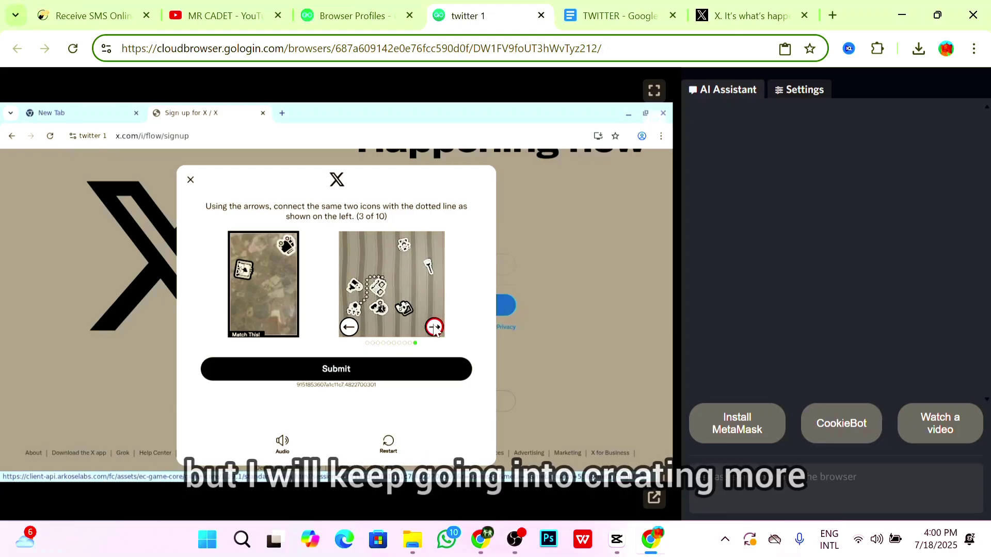
pyautogui.click(434, 327)
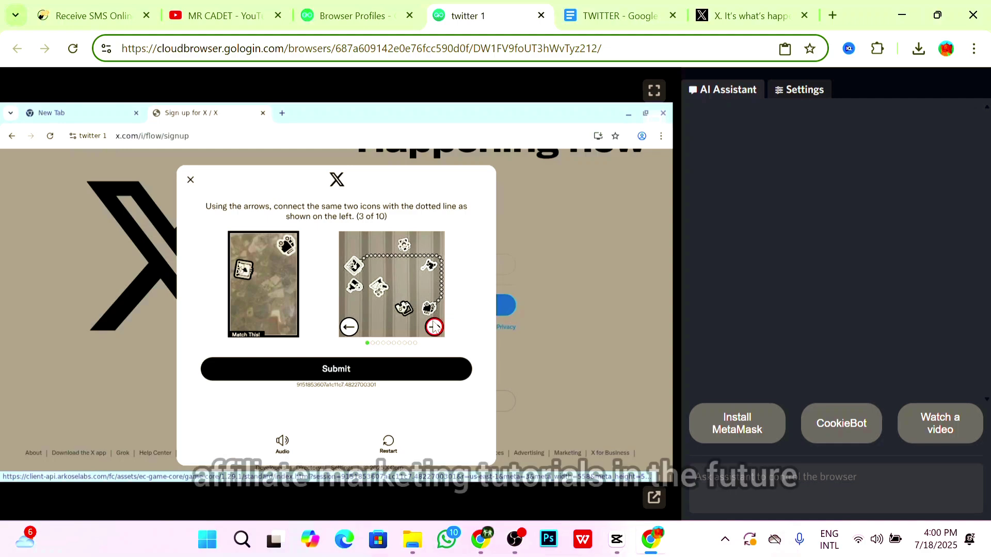
pyautogui.click(376, 366)
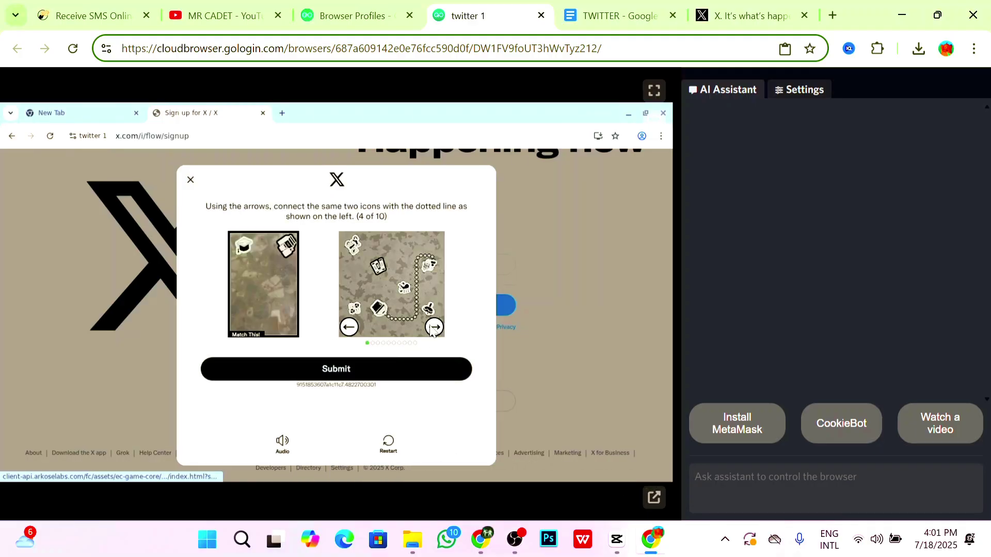
pyautogui.click(434, 328)
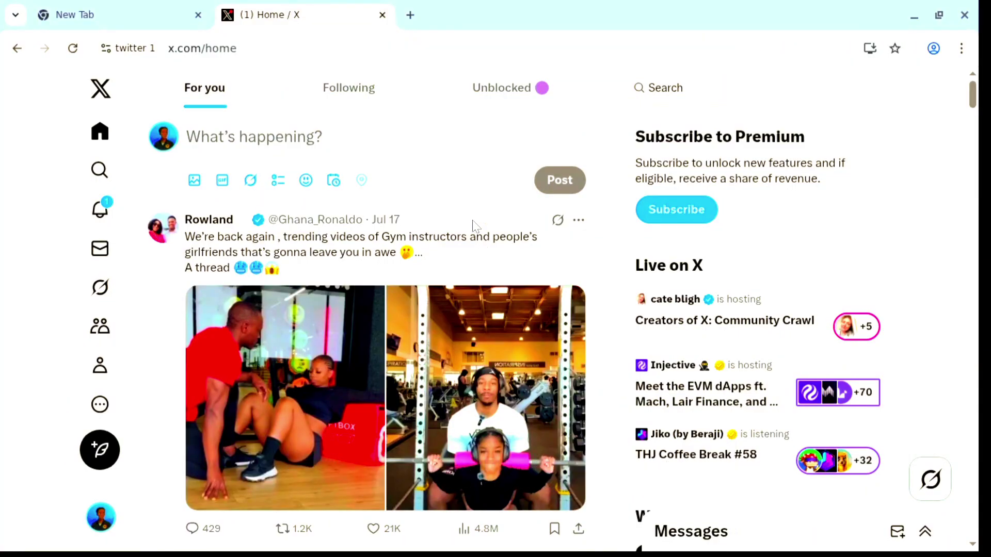
# - Check the X account menu twice, then browse the account's profile page
pyautogui.click(106, 504)
pyautogui.click(146, 418)
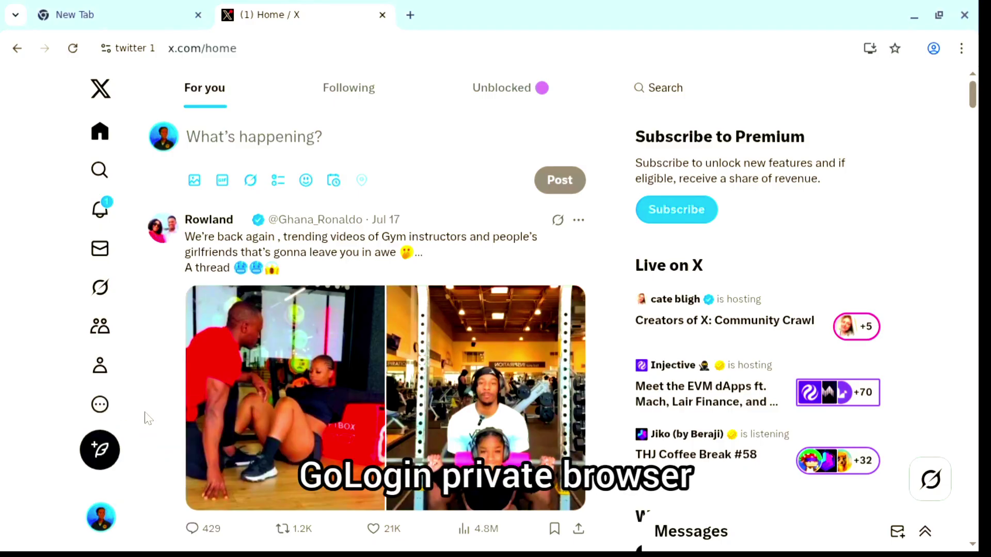
pyautogui.click(102, 524)
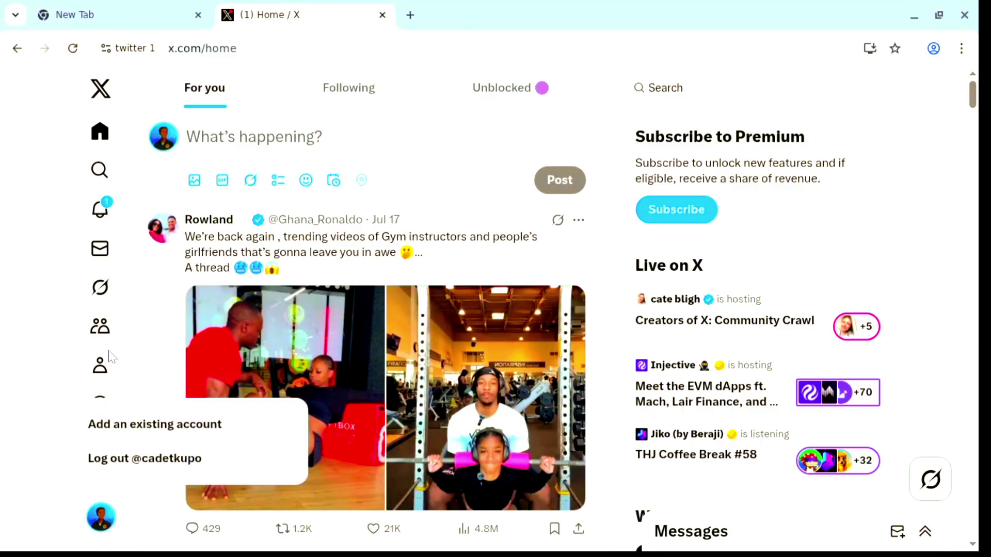
pyautogui.click(110, 368)
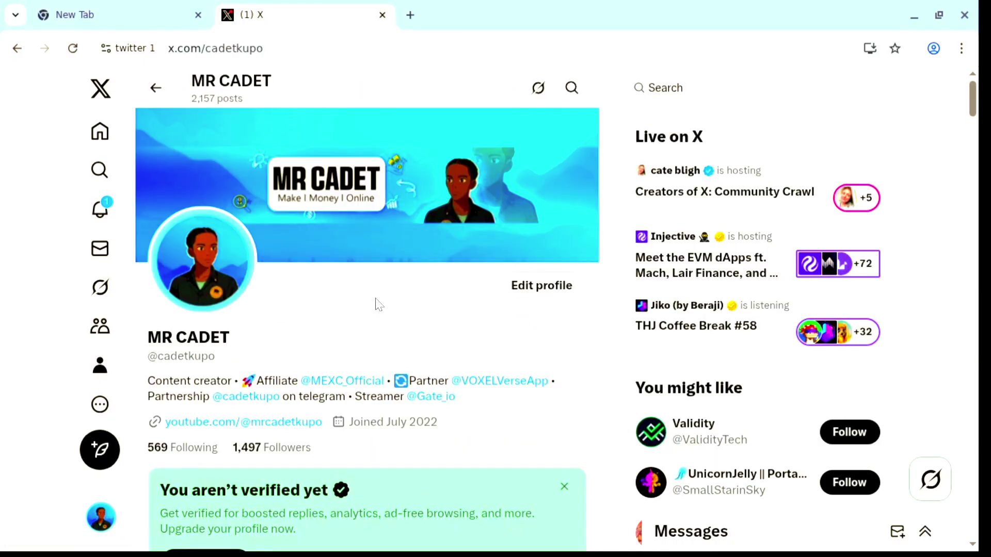
pyautogui.scroll(-15, 402, 299)
pyautogui.scroll(15, 398, 300)
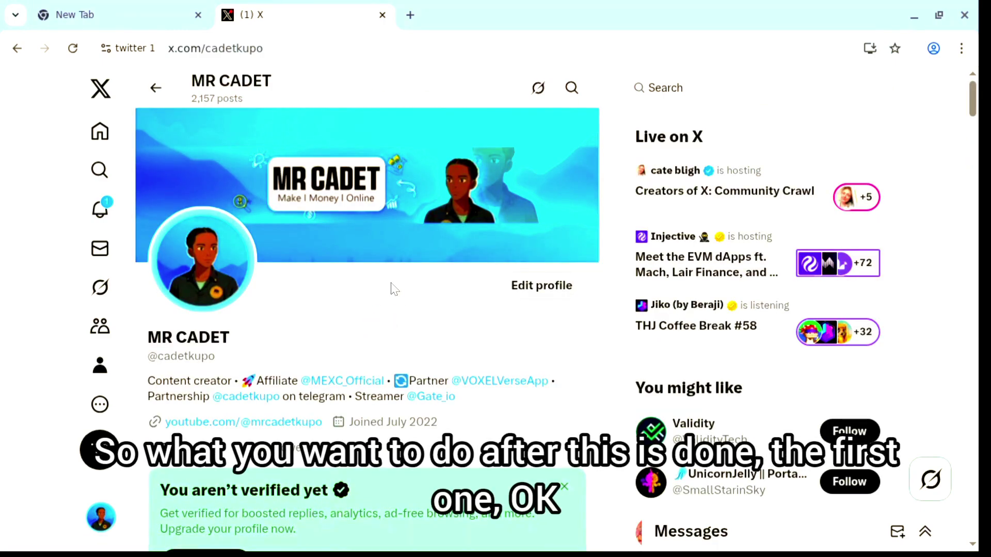
# - Return to GoLogin's Browser Profiles list and dismiss the pricing offer
pyautogui.click(498, 45)
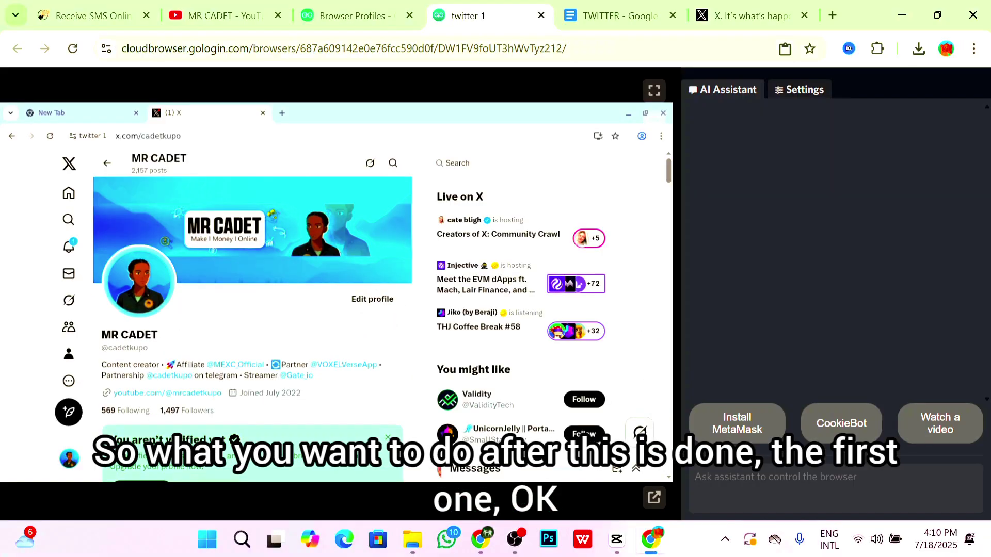
pyautogui.click(366, 16)
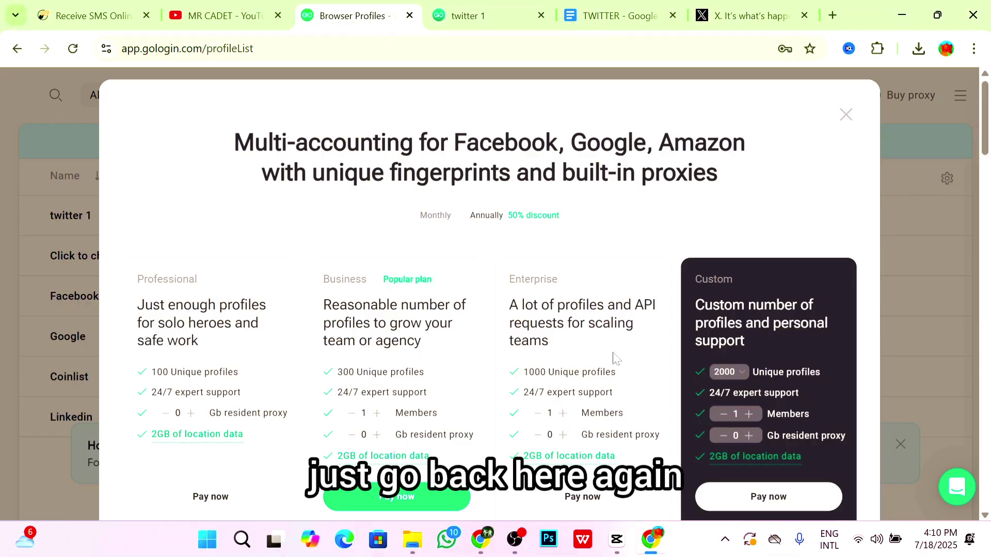
pyautogui.click(846, 114)
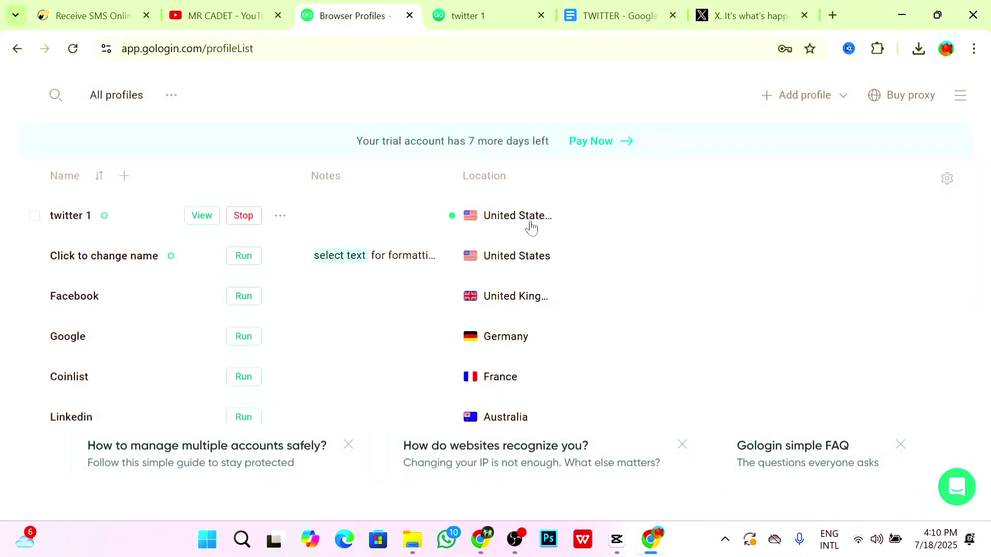
# - Add a new profile named twitter 2 and bring up its options
pyautogui.click(125, 177)
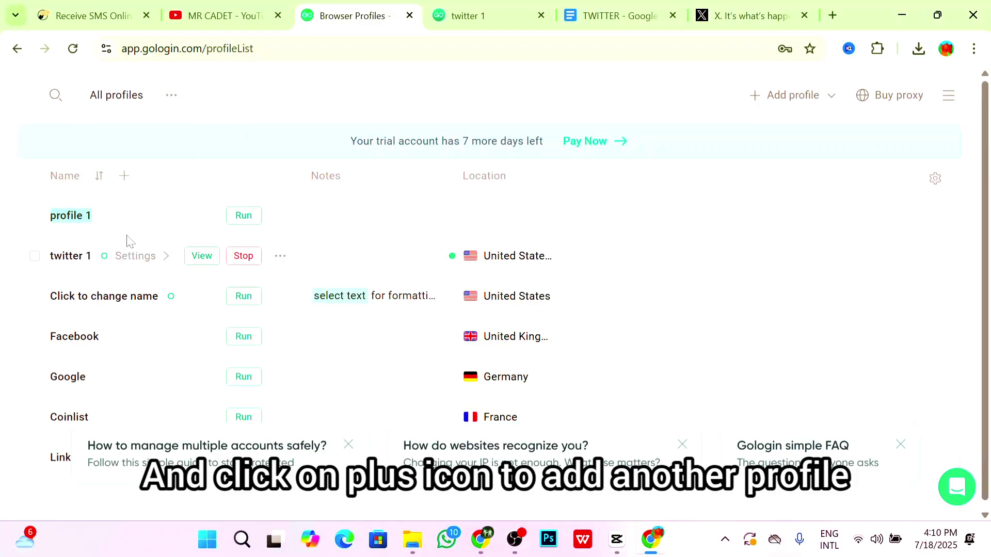
pyautogui.press('BackSpace')
pyautogui.write('twi')
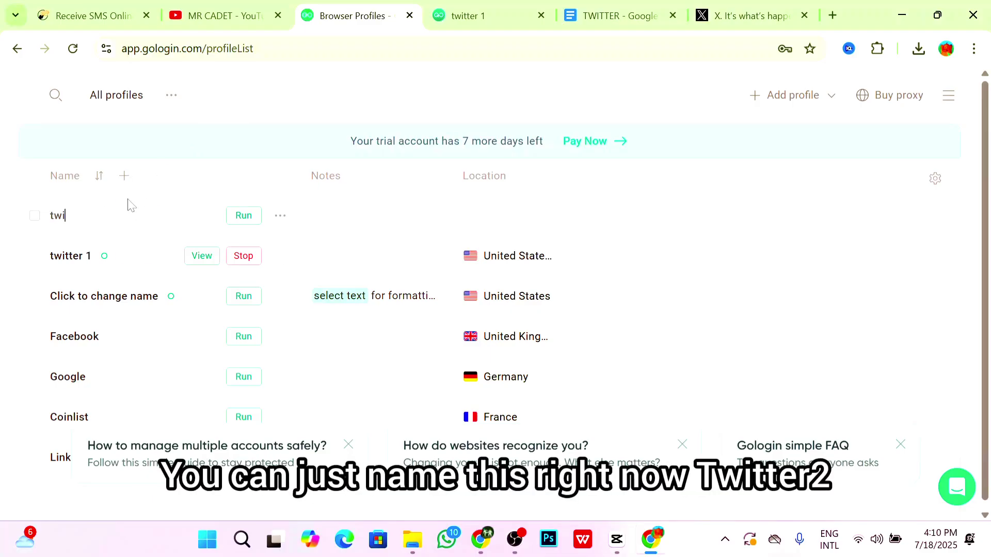
pyautogui.write('tter 2')
pyautogui.click(281, 221)
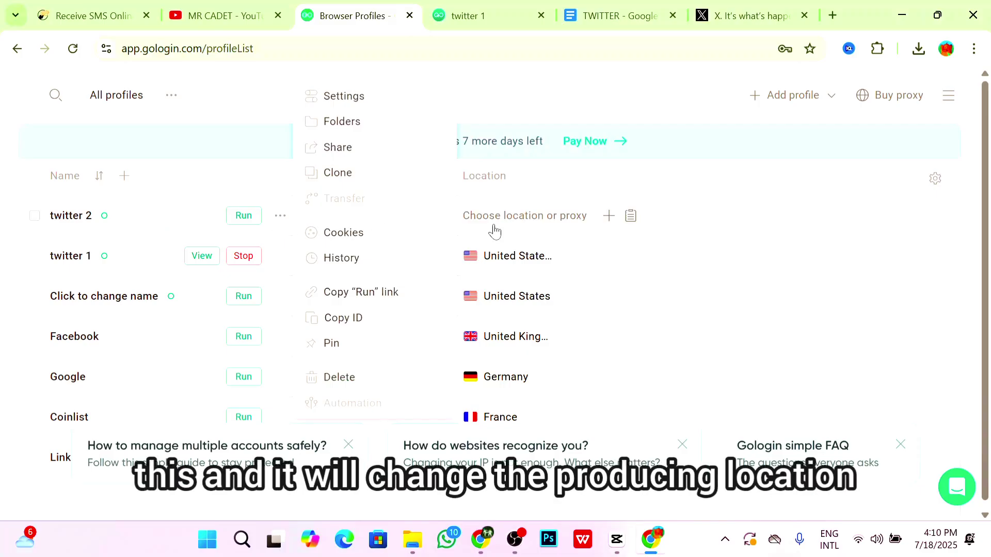
pyautogui.click(494, 216)
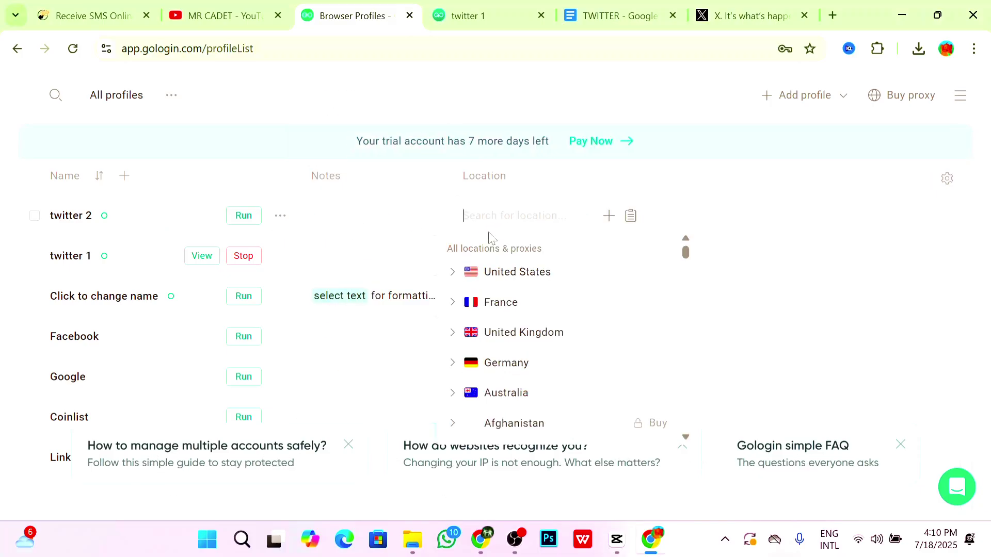
pyautogui.scroll(-15, 520, 310)
pyautogui.scroll(6, 581, 325)
pyautogui.scroll(6, 600, 305)
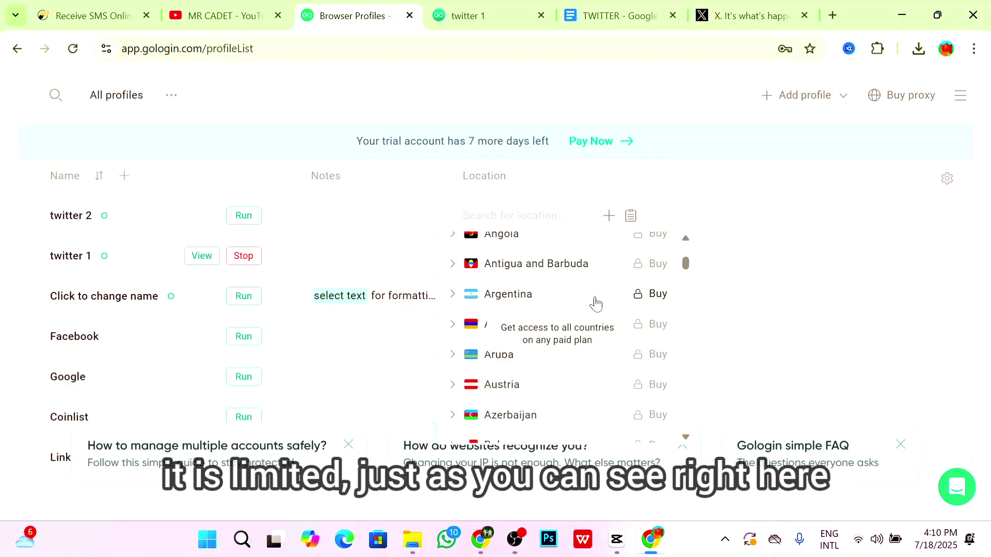
pyautogui.scroll(-2, 585, 312)
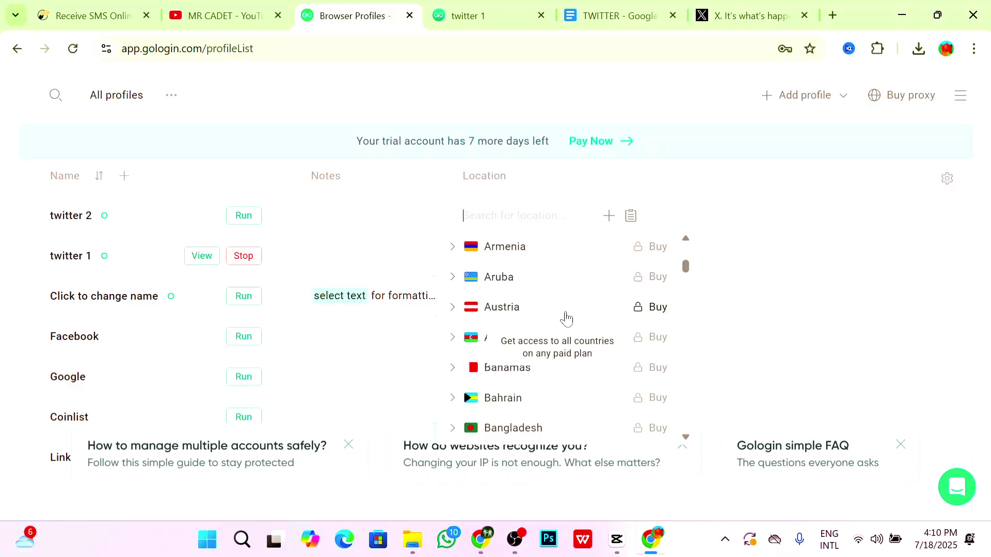
pyautogui.scroll(5, 567, 320)
pyautogui.scroll(2, 568, 323)
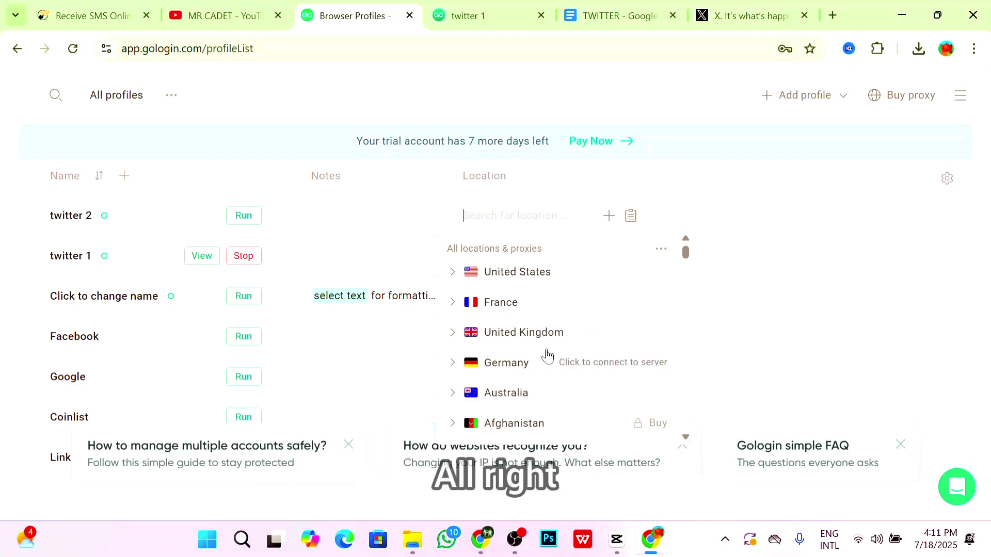
# - Close the location list, check twitter 1's cloud browser, and return to Browser Profiles
pyautogui.click(522, 511)
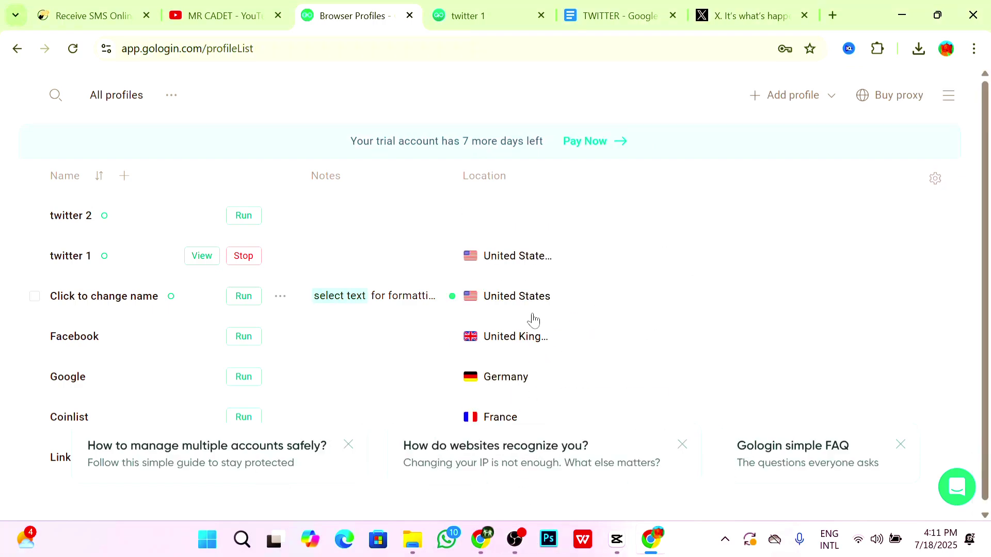
pyautogui.moveTo(438, 277)
pyautogui.click(202, 257)
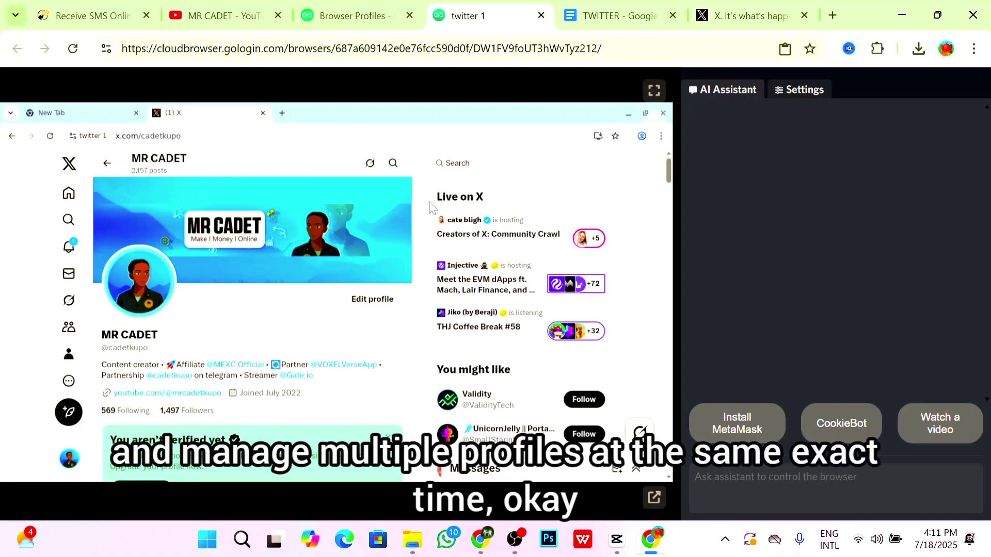
pyautogui.click(654, 90)
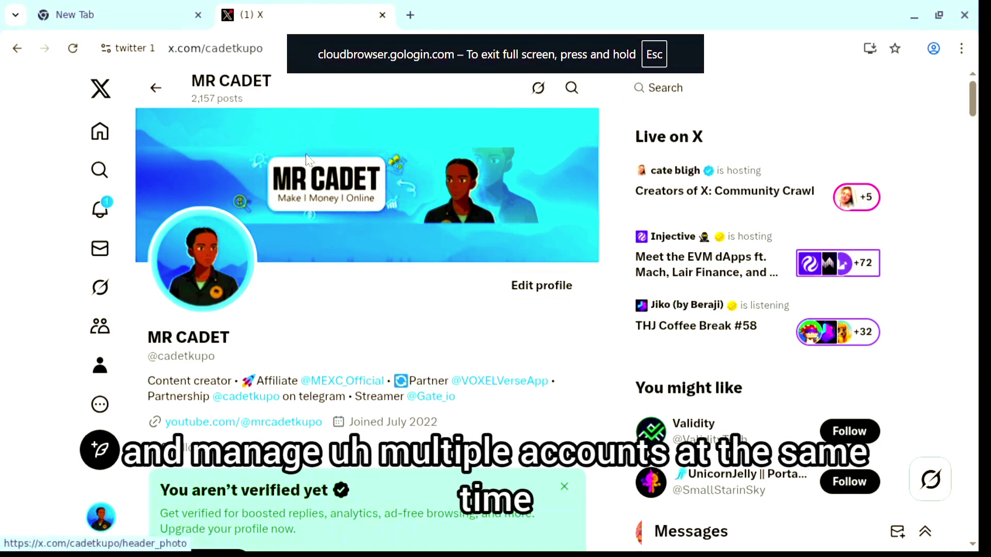
pyautogui.click(495, 53)
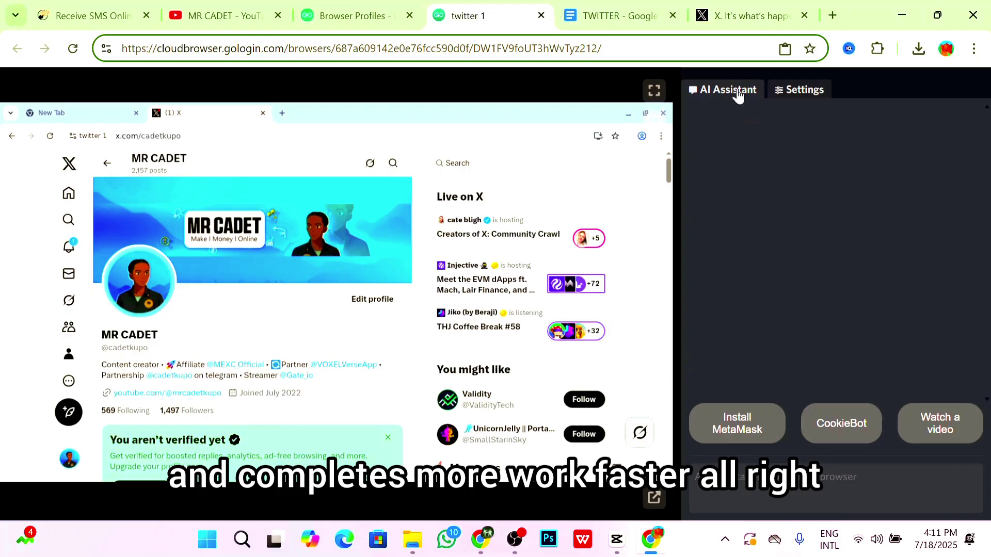
pyautogui.click(351, 15)
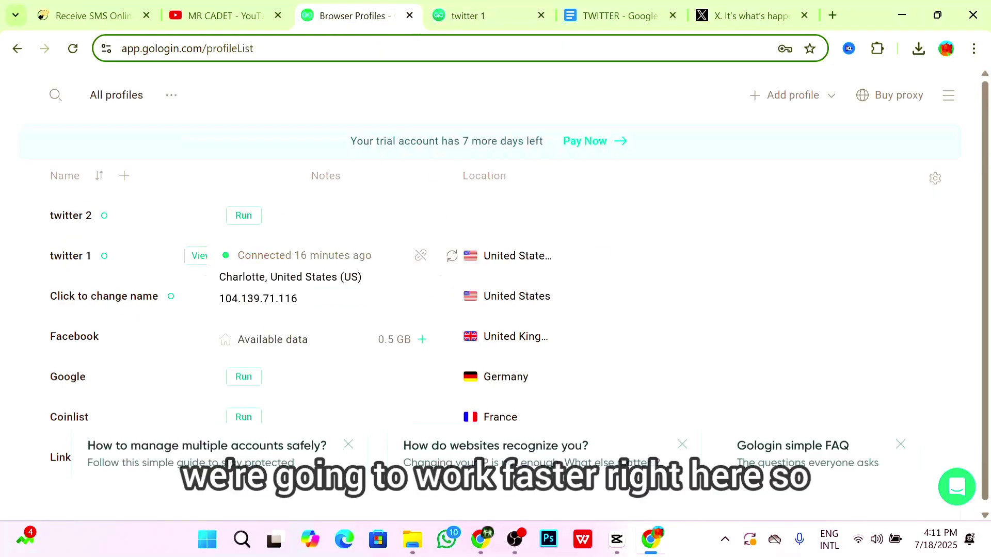
# - Run twitter 2 and set its location to United Kingdom
pyautogui.click(244, 217)
pyautogui.rightClick(343, 232)
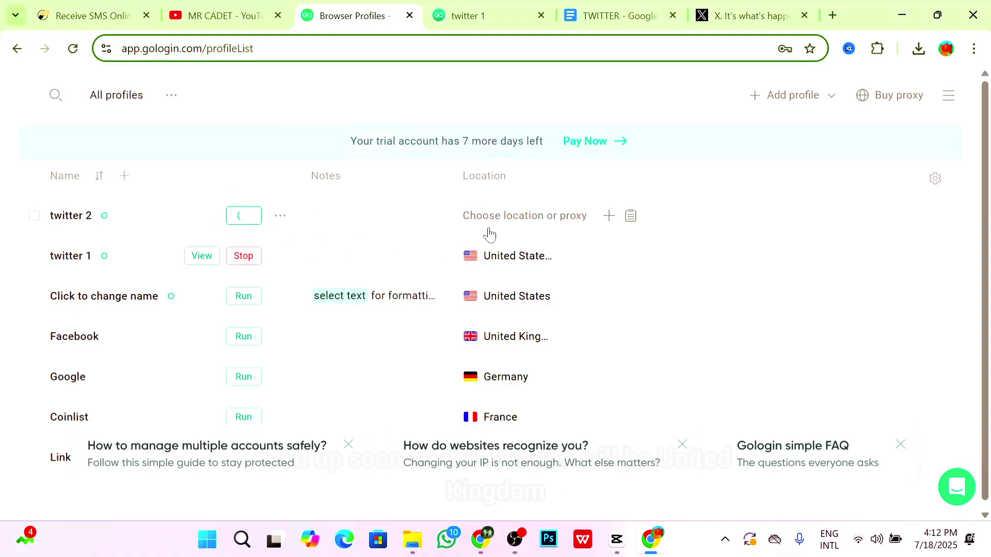
pyautogui.click(490, 227)
pyautogui.click(503, 331)
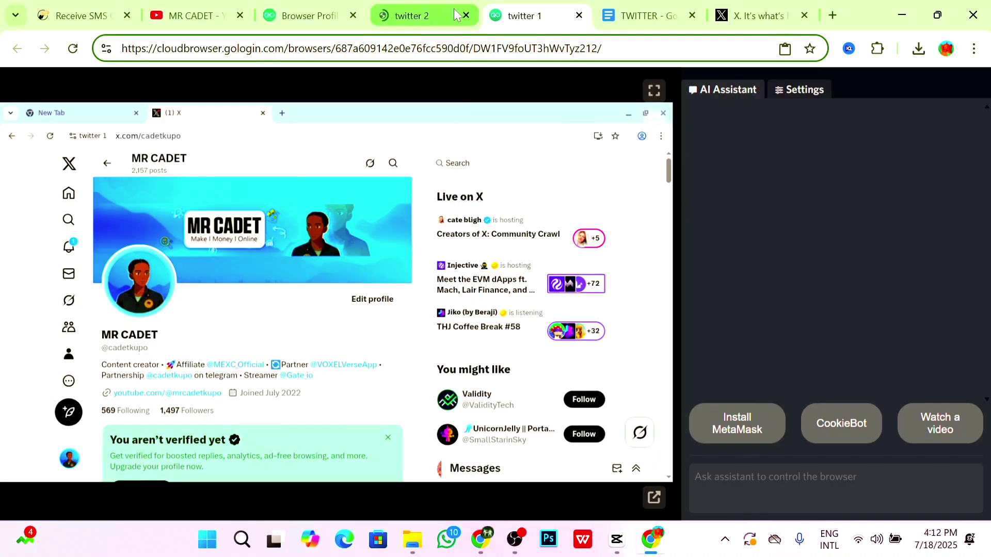
# - Detach the twitter 1 cloud browser into its own narrower window, moved up and left
pyautogui.click(439, 16)
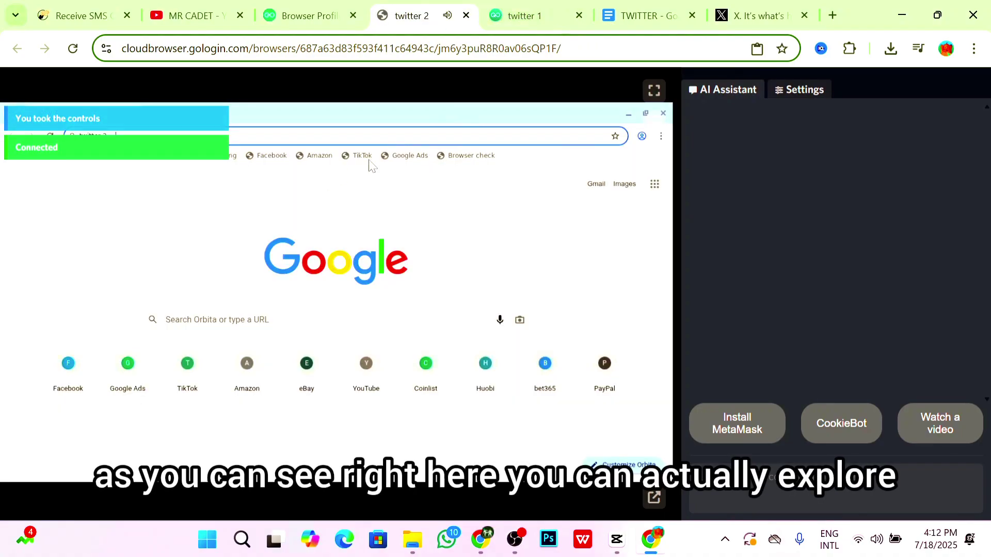
pyautogui.click(522, 7)
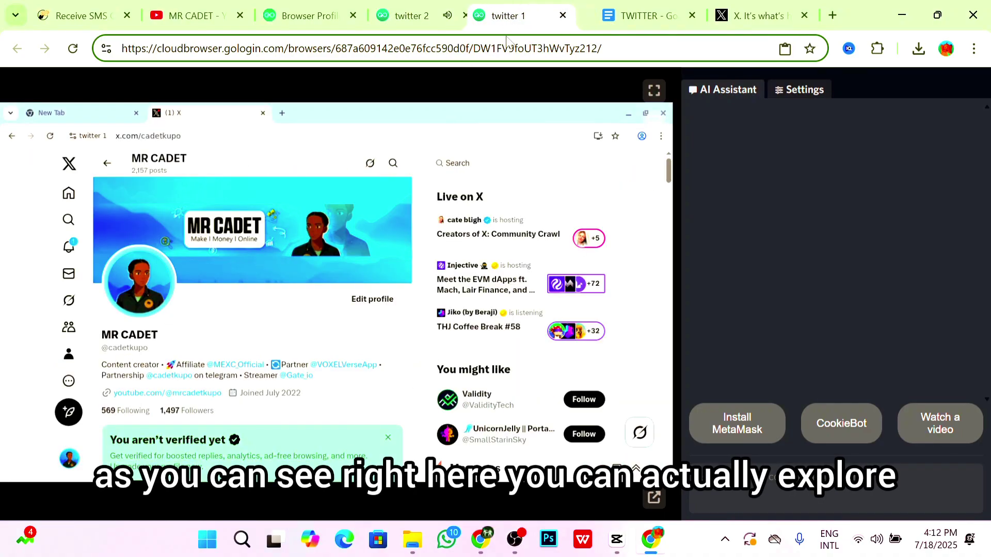
pyautogui.moveTo(508, 15); pyautogui.dragTo(510, 91)
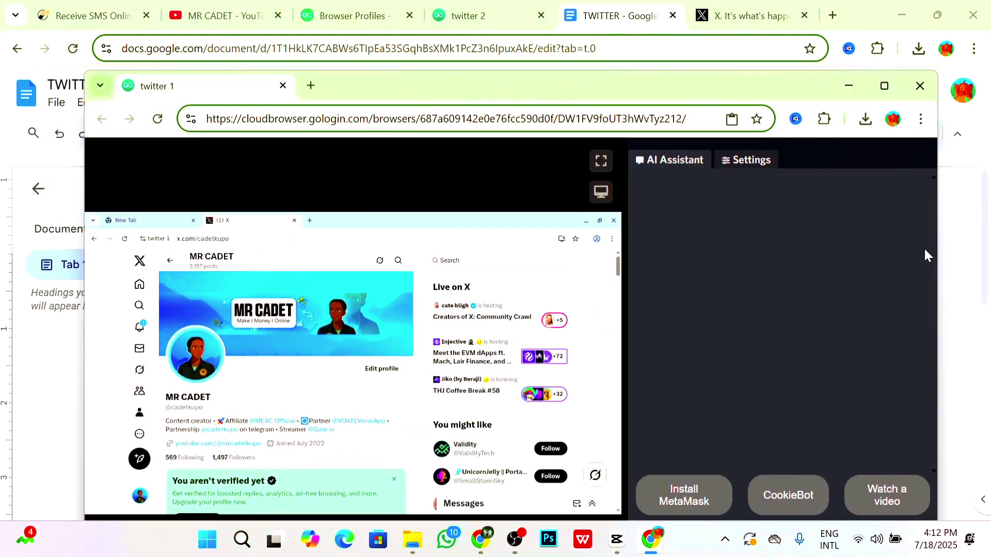
pyautogui.moveTo(942, 260); pyautogui.dragTo(620, 261)
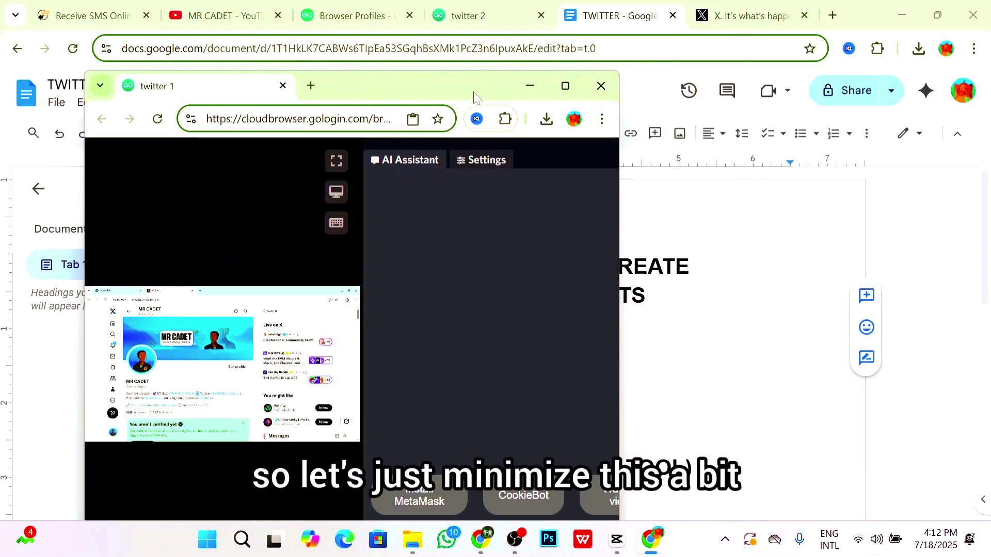
pyautogui.moveTo(478, 97); pyautogui.dragTo(447, 45)
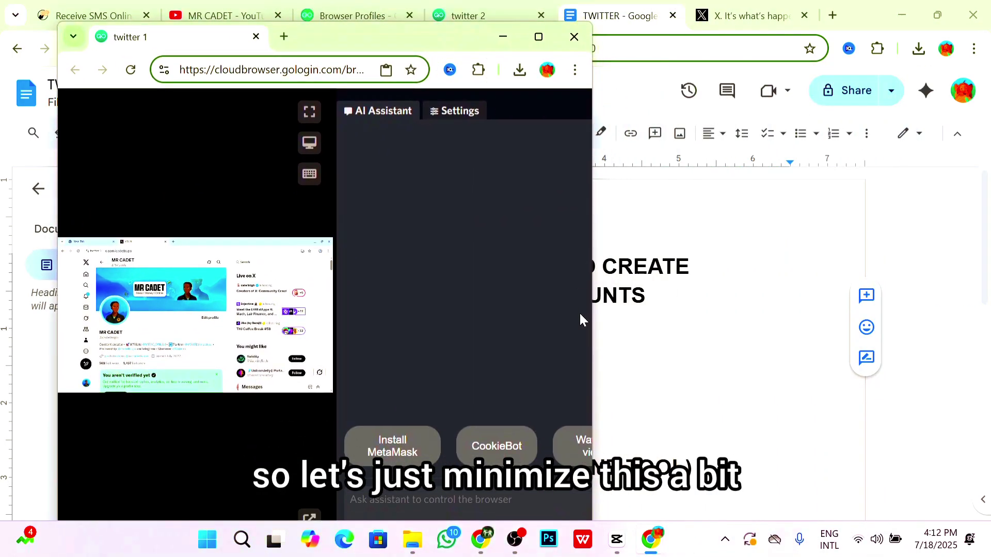
# - Try full screen and maximize on the twitter 1 window, then restore it to a smaller size
pyautogui.click(310, 115)
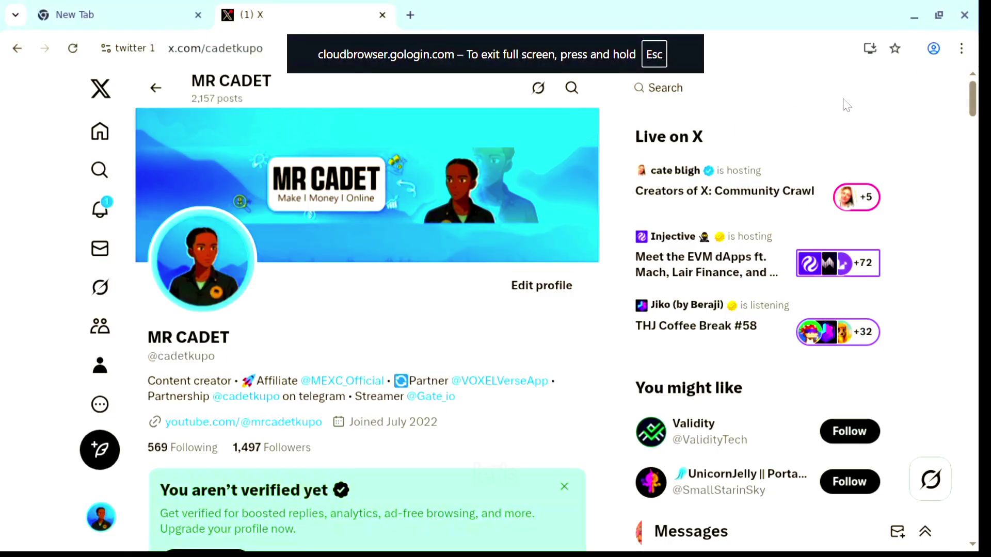
pyautogui.click(498, 17)
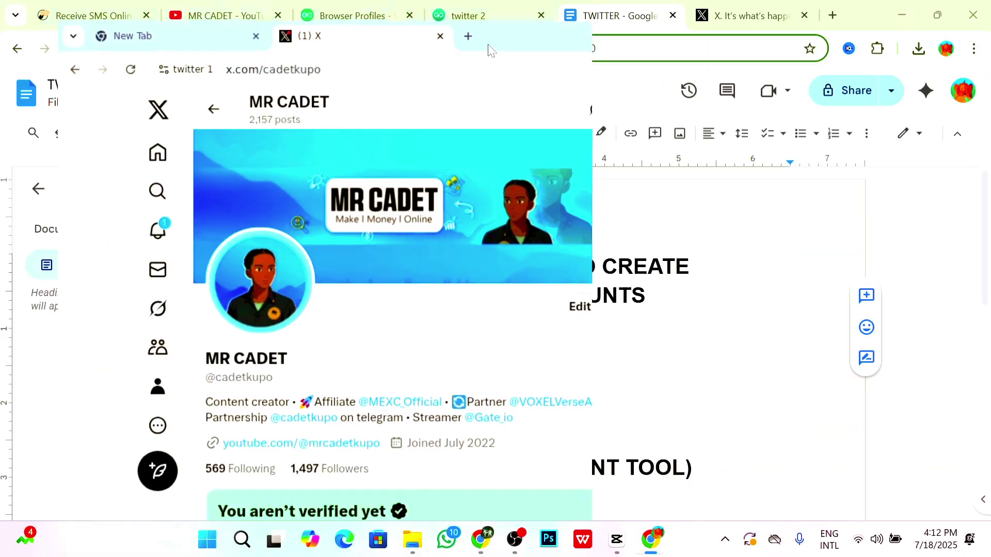
pyautogui.moveTo(449, 38); pyautogui.dragTo(837, 49)
pyautogui.click(937, 14)
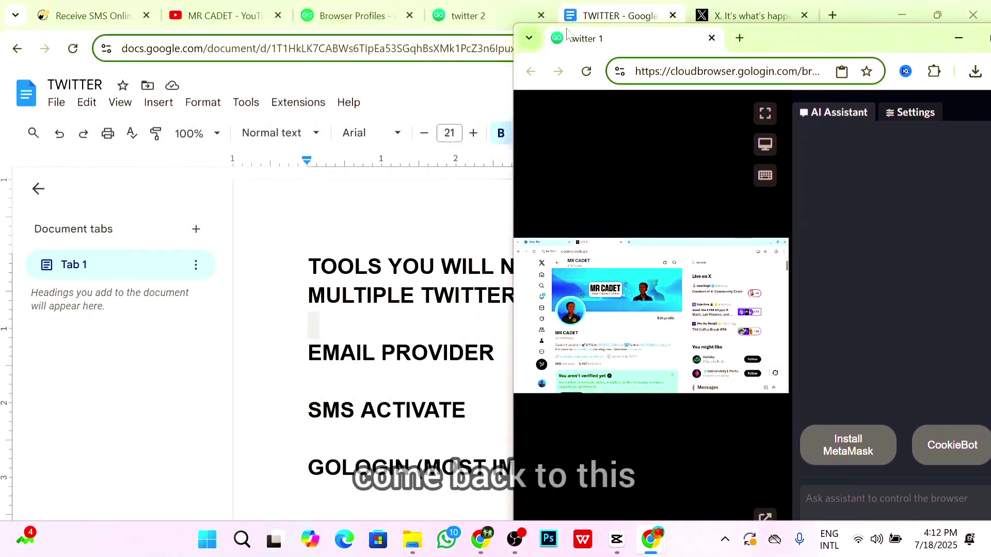
# - Minimize twitter 1 and detach twitter 2 into its own narrower, repositioned window
pyautogui.click(924, 42)
pyautogui.click(459, 15)
pyautogui.moveTo(423, 117); pyautogui.dragTo(397, 126)
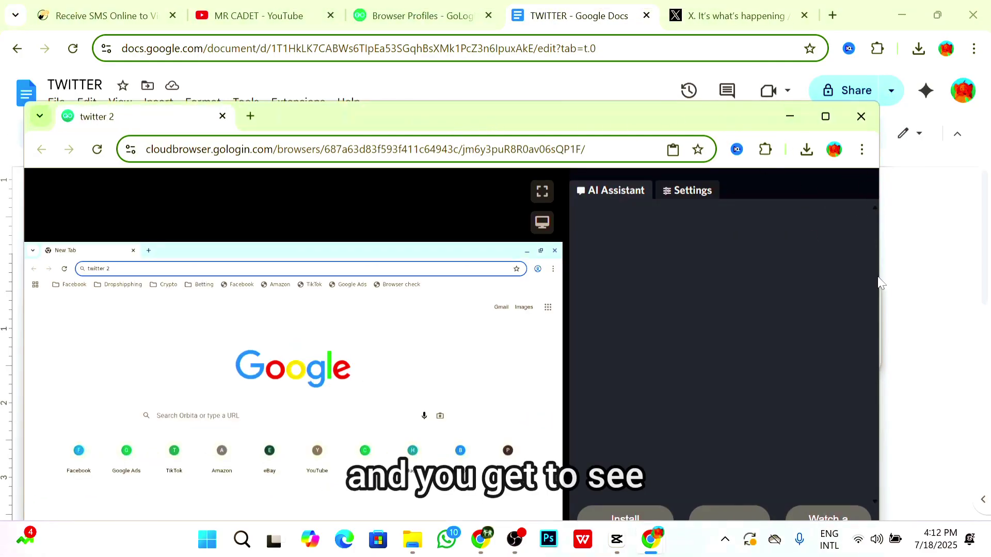
pyautogui.moveTo(878, 265); pyautogui.dragTo(522, 220)
pyautogui.moveTo(371, 123); pyautogui.dragTo(641, 35)
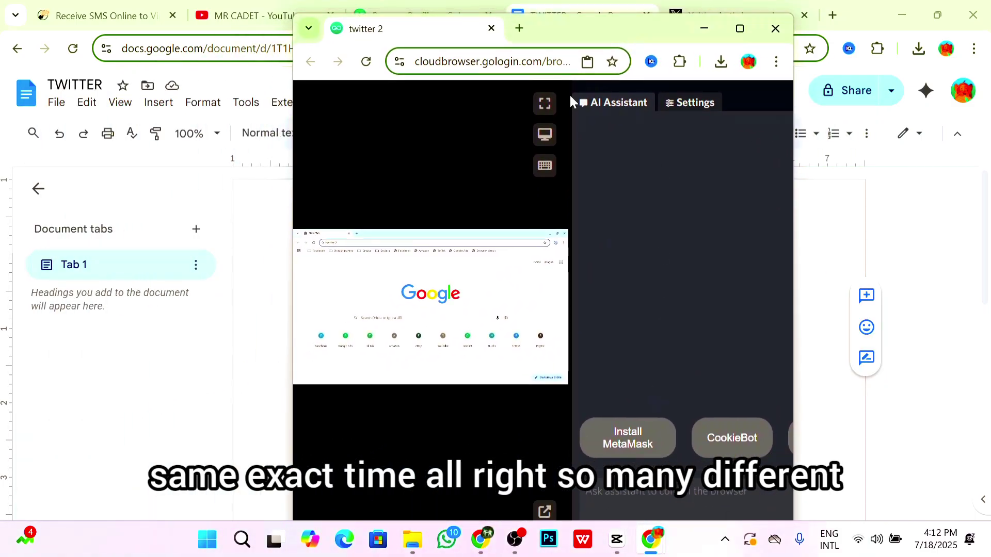
# - Change twitter 2's screen resolution, trying 2560x1329 and then a 2048-wide size
pyautogui.click(543, 142)
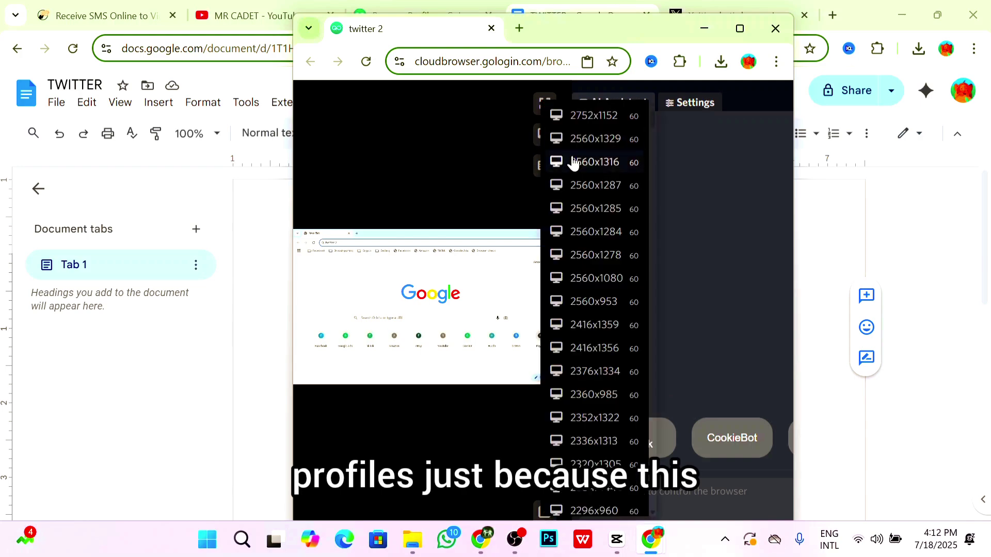
pyautogui.click(590, 149)
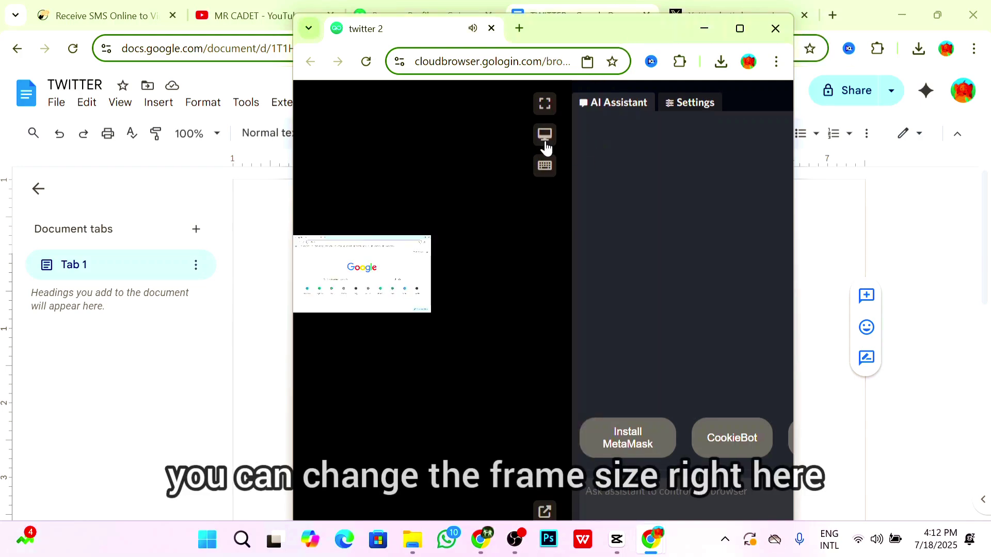
pyautogui.click(544, 141)
pyautogui.click(599, 127)
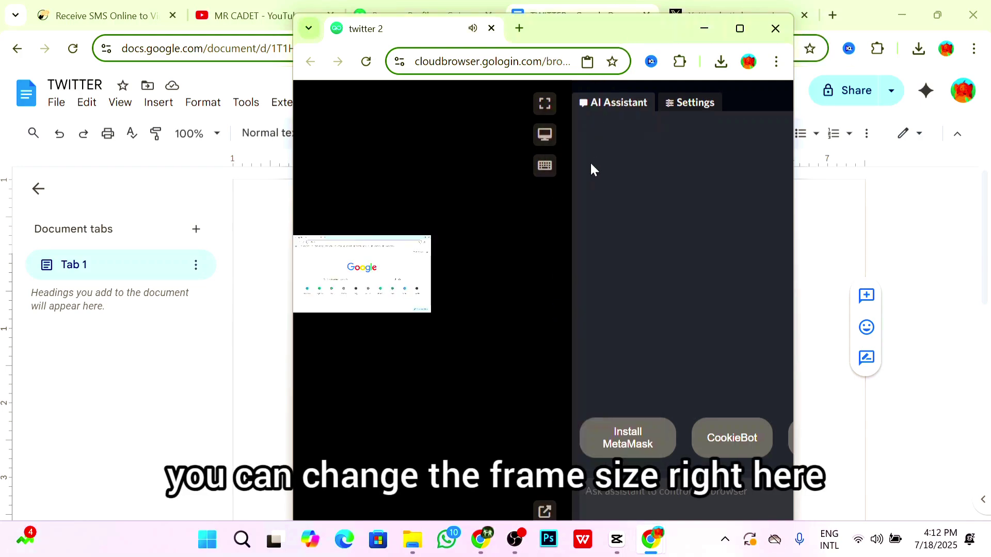
pyautogui.click(546, 135)
pyautogui.scroll(-10, 639, 250)
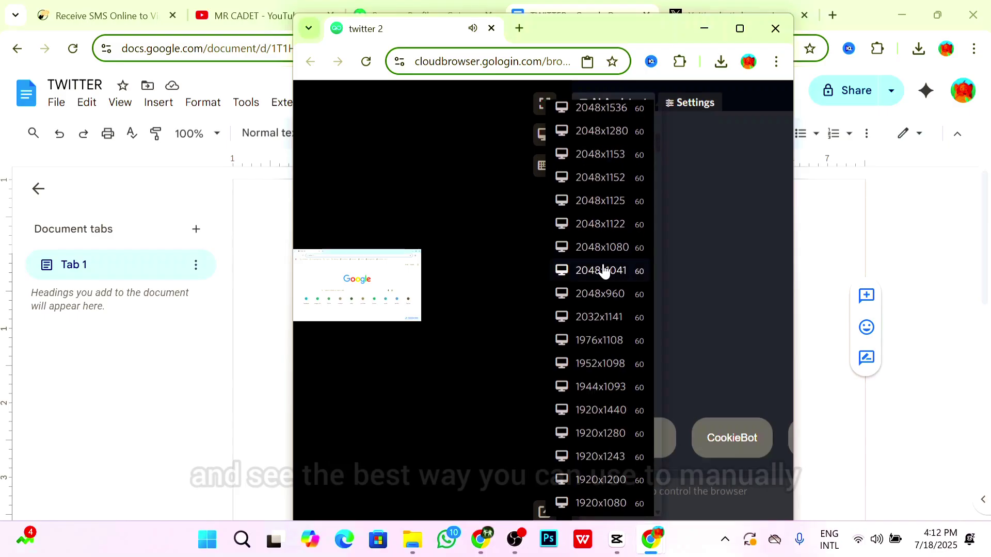
pyautogui.click(600, 265)
pyautogui.click(545, 138)
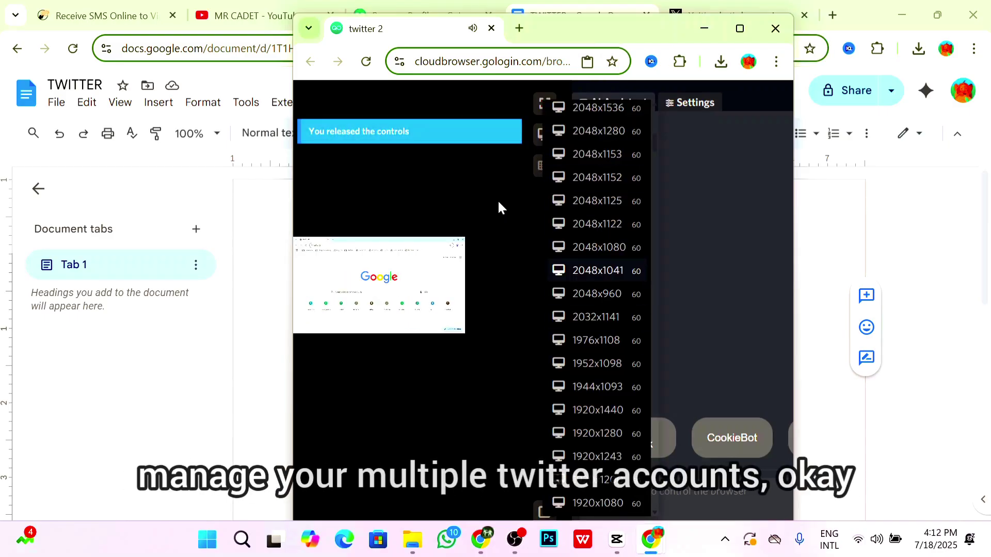
# - Close the twitter 2 window and scroll to the top of the MR CADET channel's Videos page
pyautogui.click(775, 29)
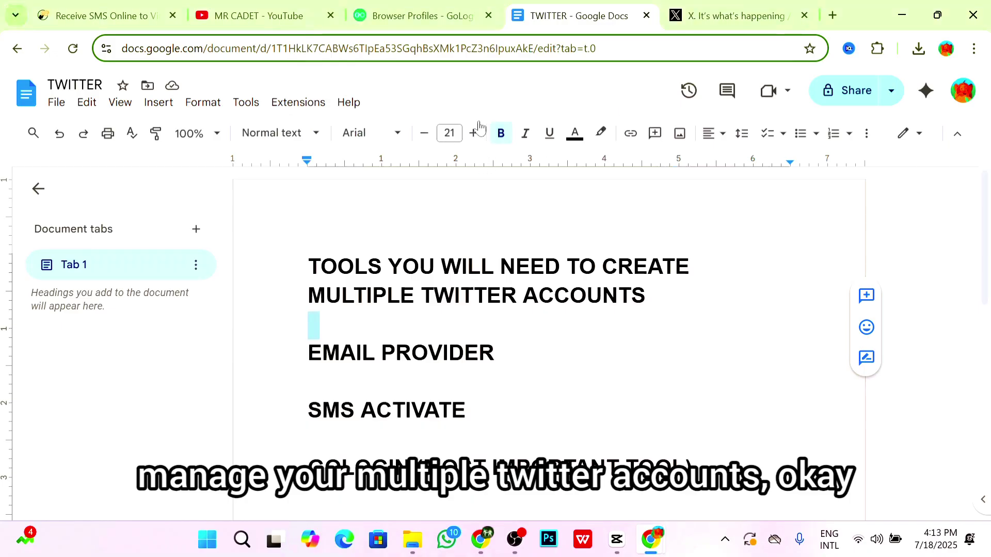
pyautogui.click(445, 17)
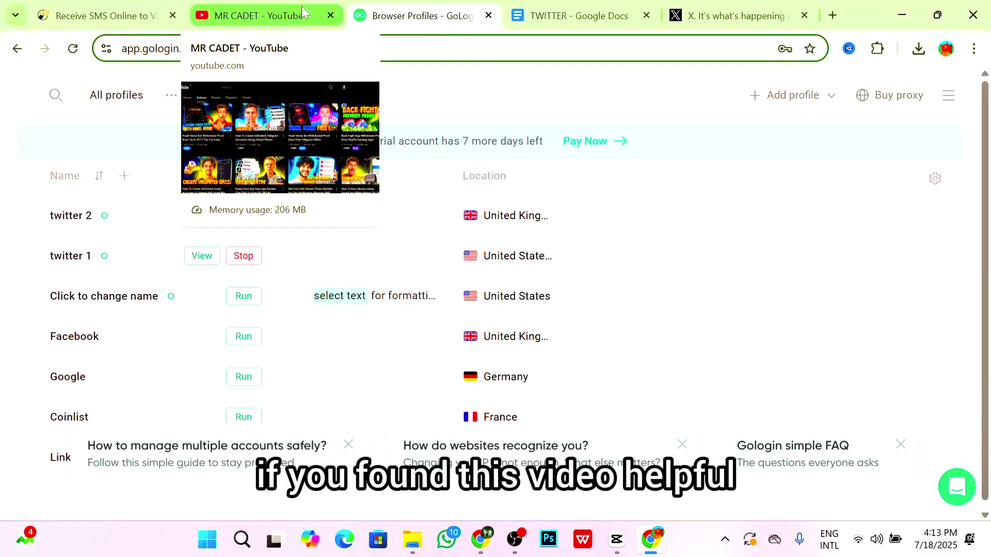
pyautogui.click(275, 16)
pyautogui.scroll(10, 510, 243)
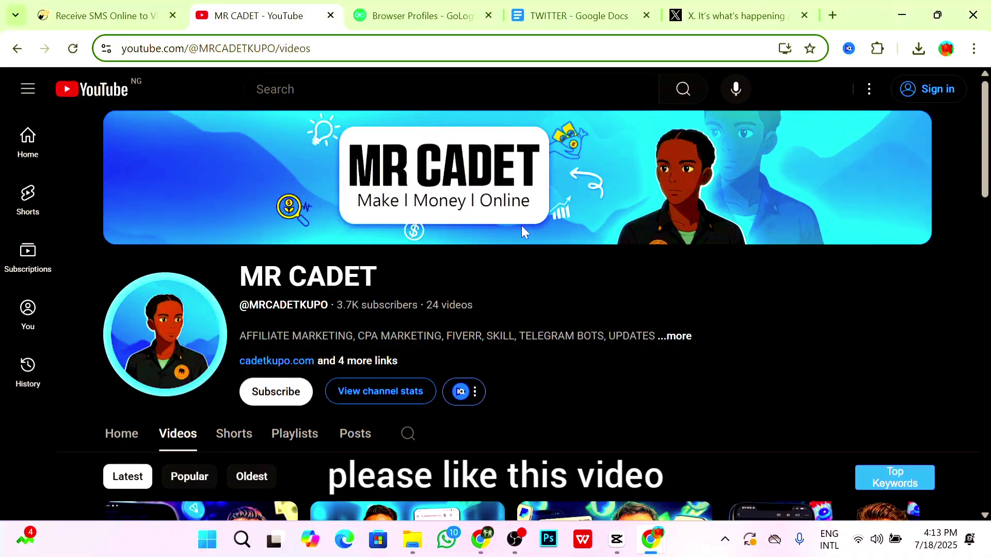